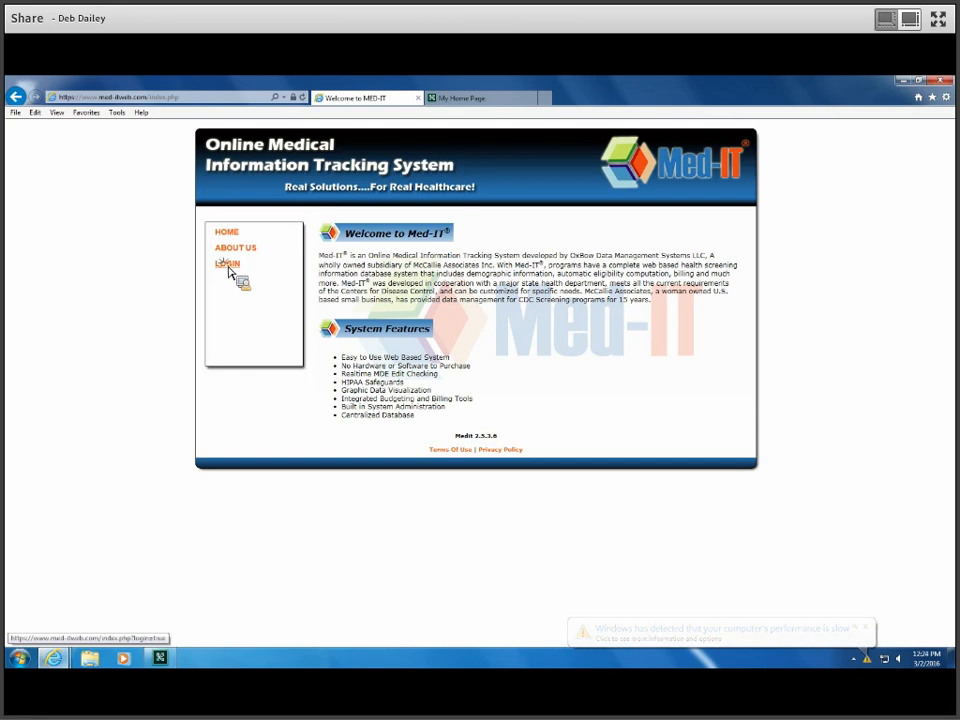
Step: Sign in with the user name and CDC program code, then enter the account password
click(530, 288)
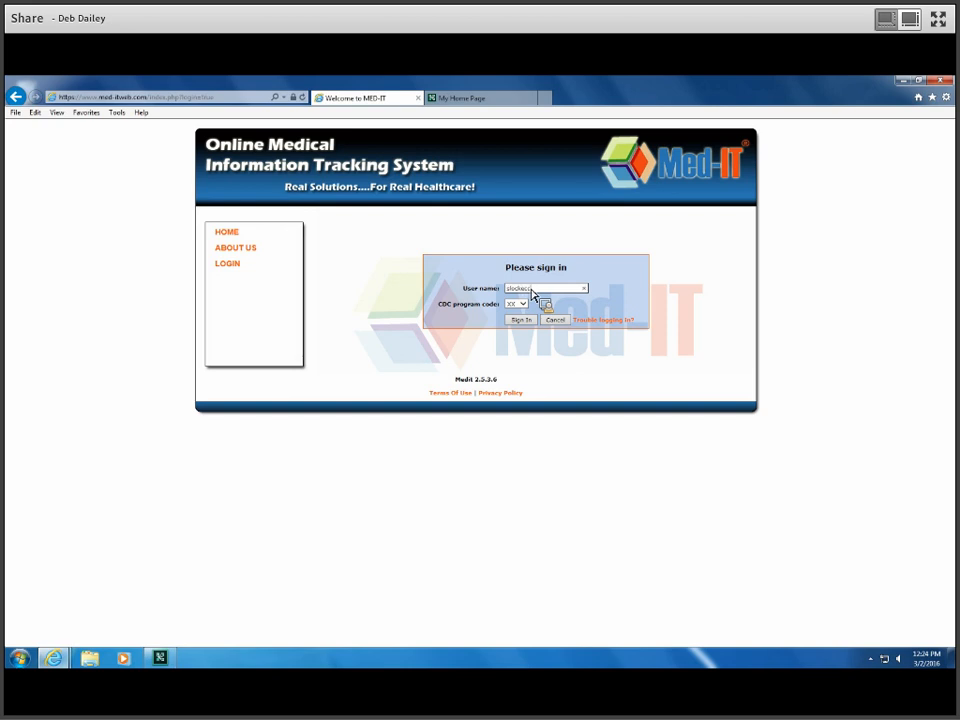
key(Tab)
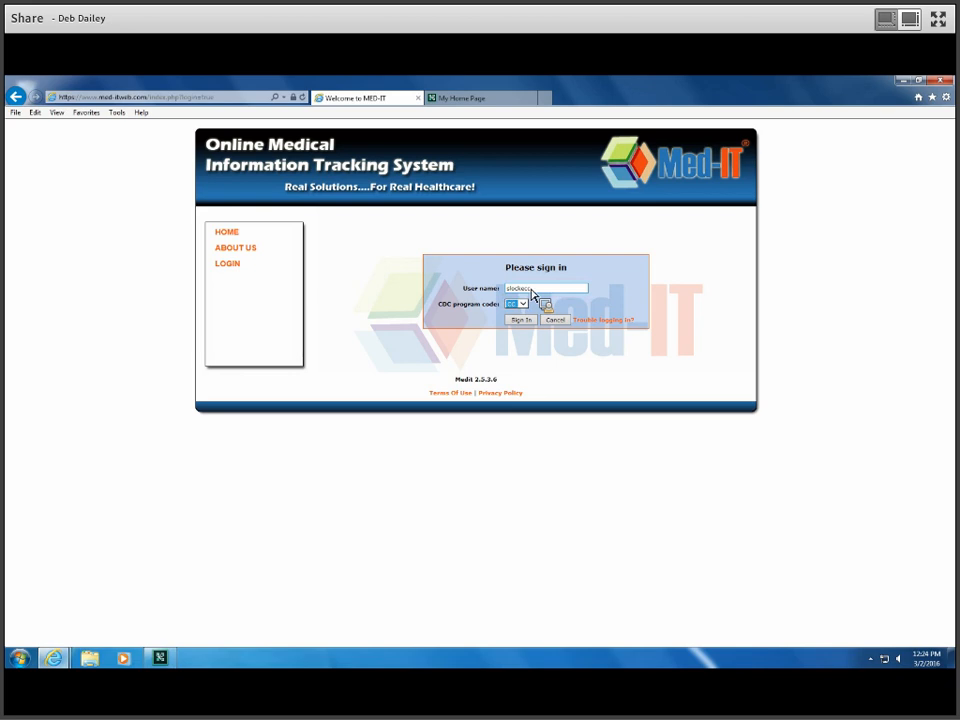
click(521, 322)
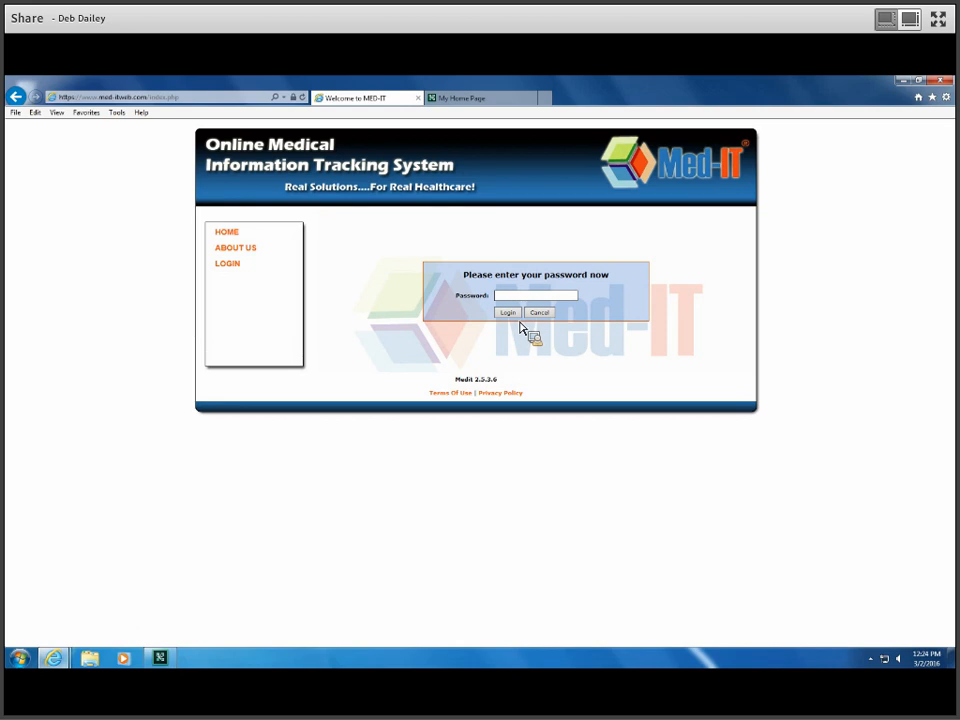
text(1234567890123)
Step: Finish logging in, search clients by the client's last name, then start a blank new-client record
click(514, 317)
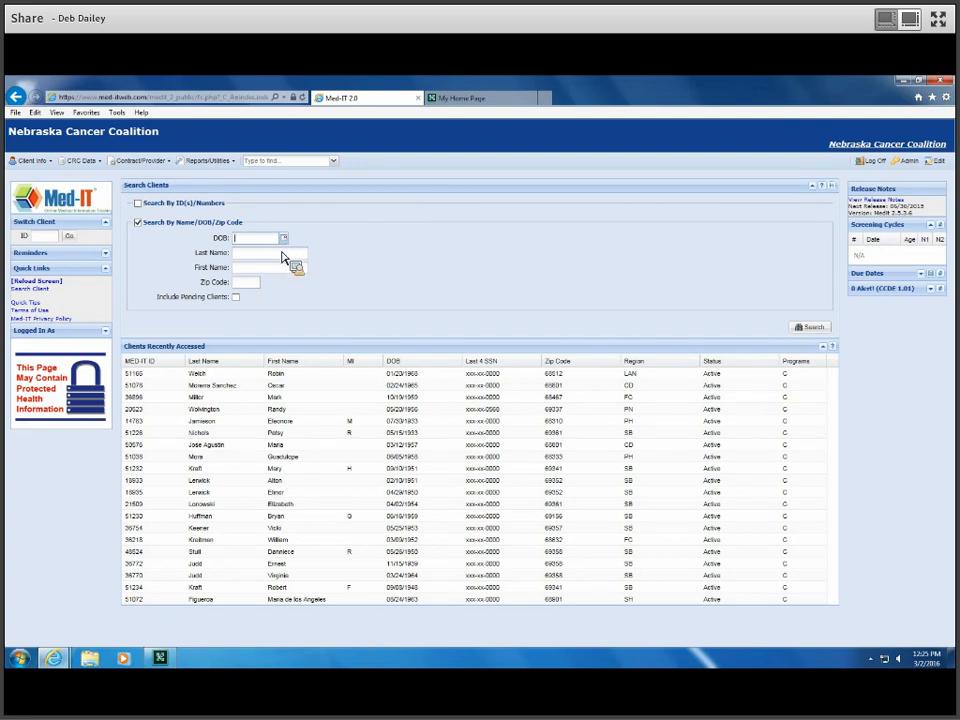
click(276, 253)
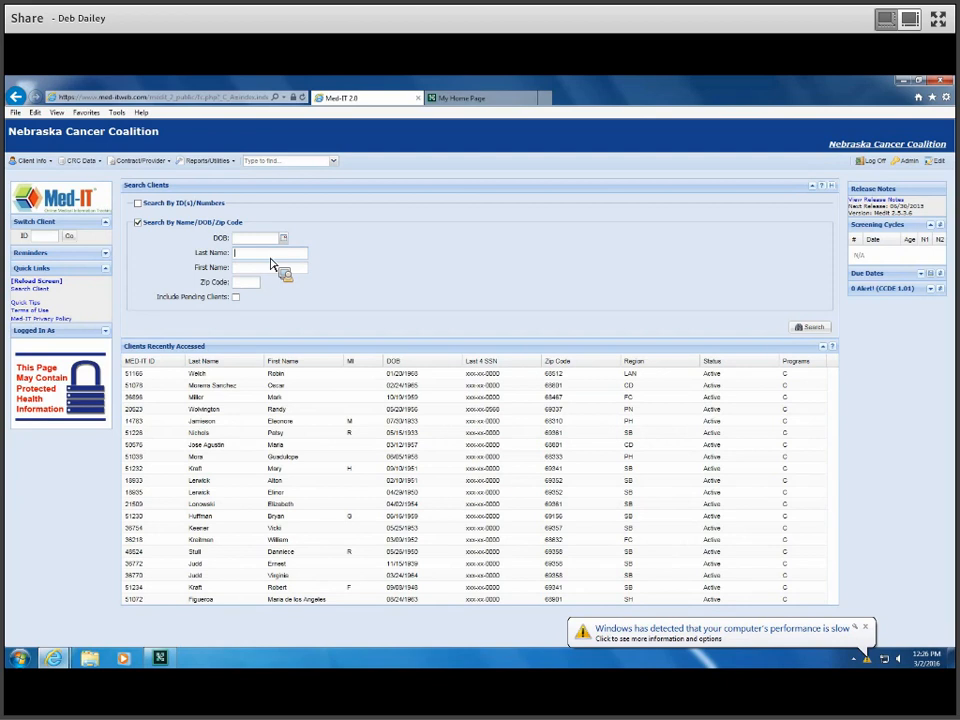
click(270, 257)
text(Locke)
key(Tab)
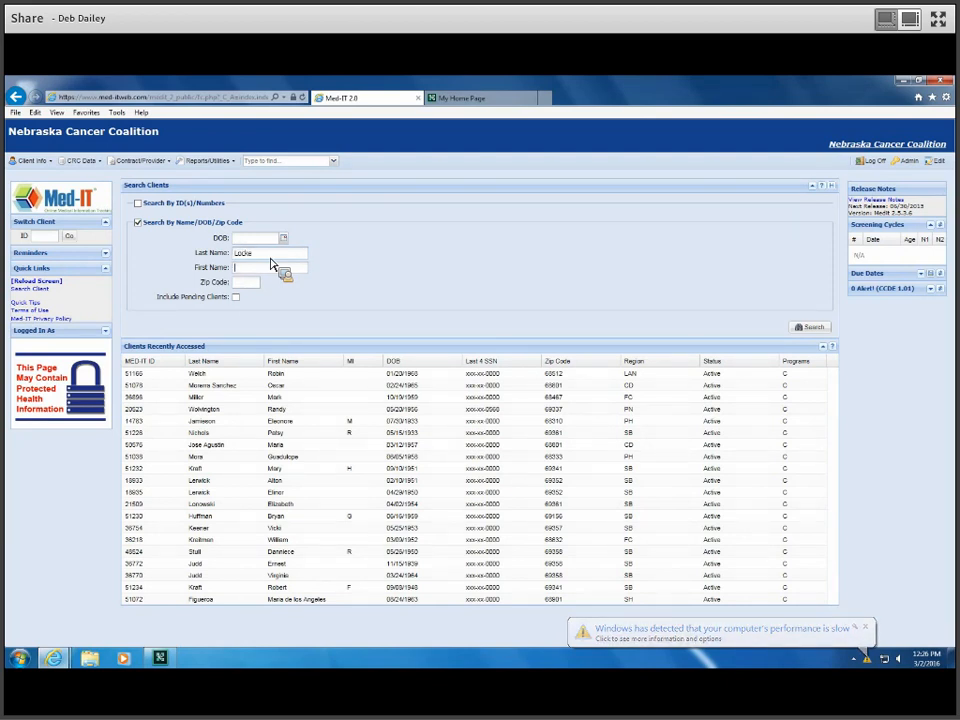
key(Return)
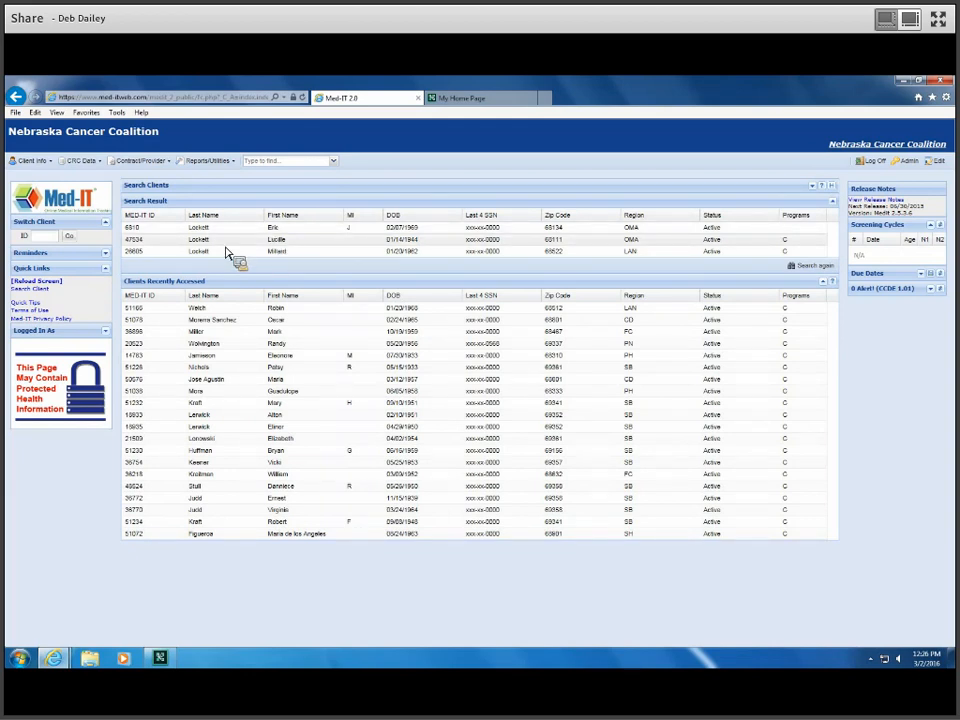
click(33, 162)
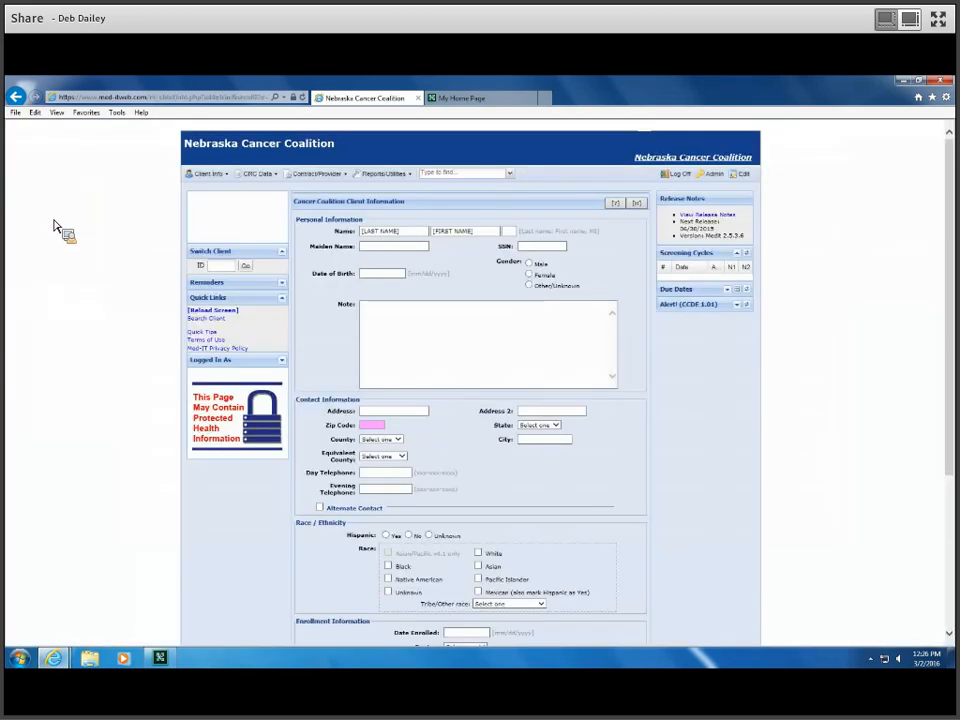
click(422, 235)
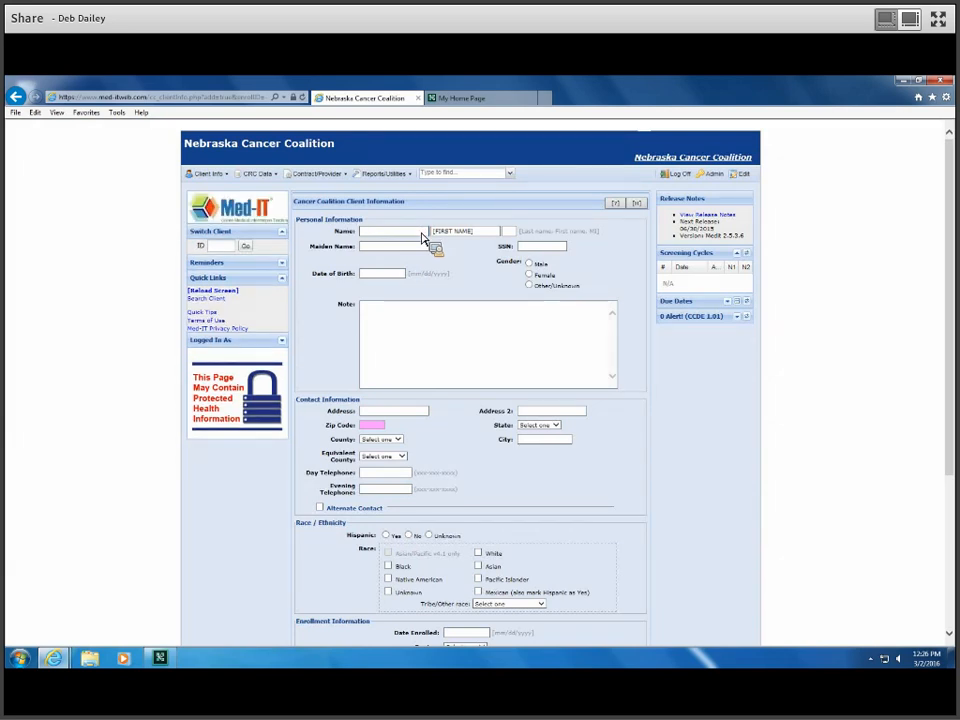
Step: Enter the client's last name, first name, middle initial, SSN, female gender and date of birth
key(Tab)
key(Tab)
text(L)
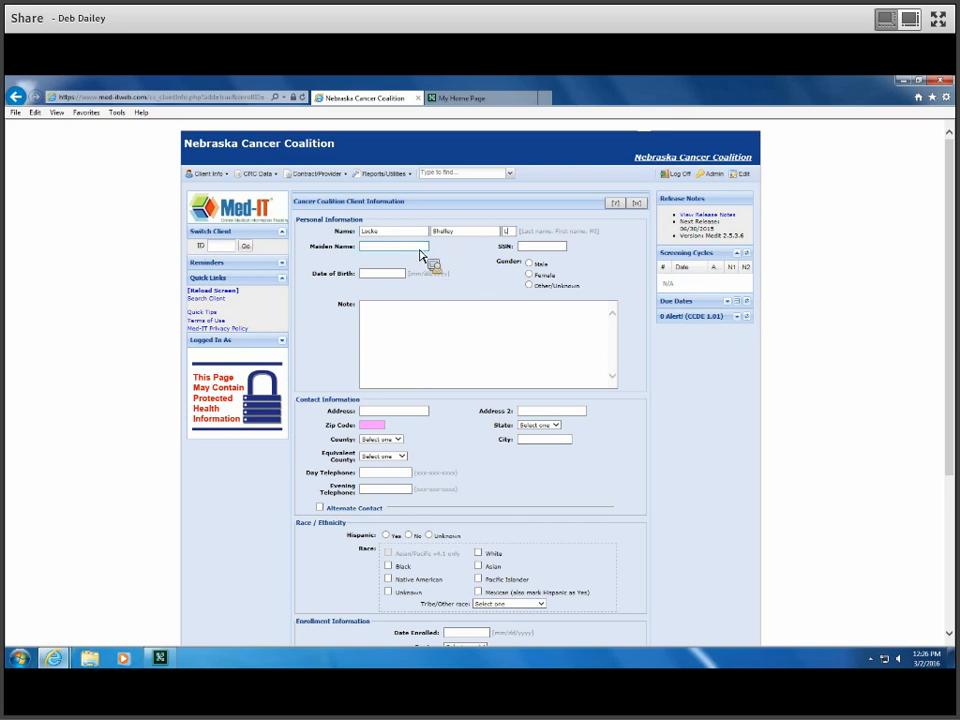
key(Tab)
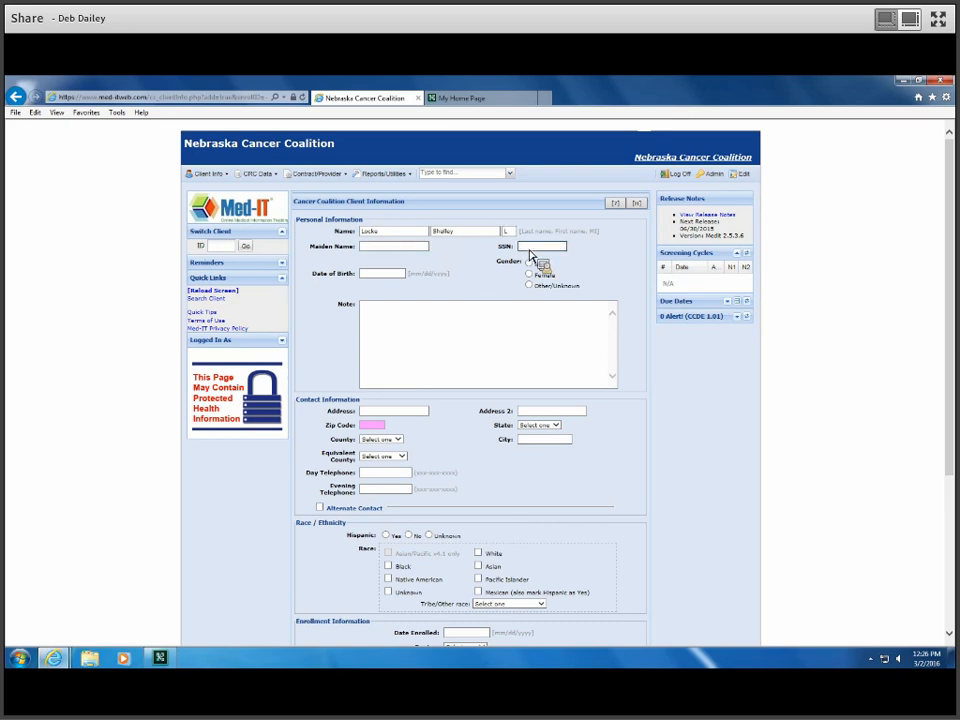
text(000-00-0000)
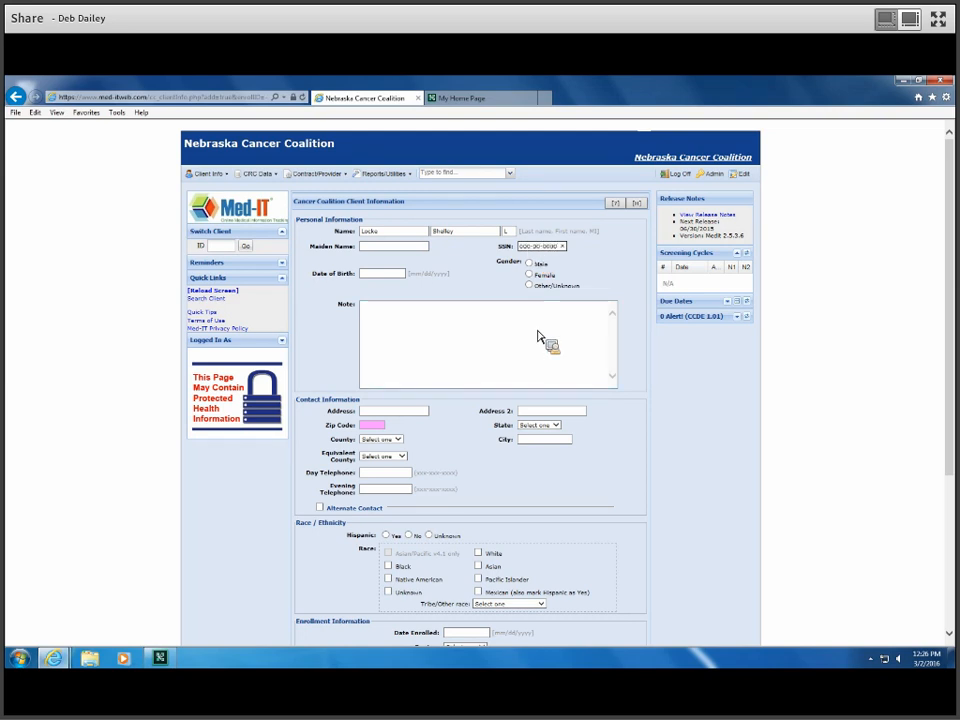
click(529, 274)
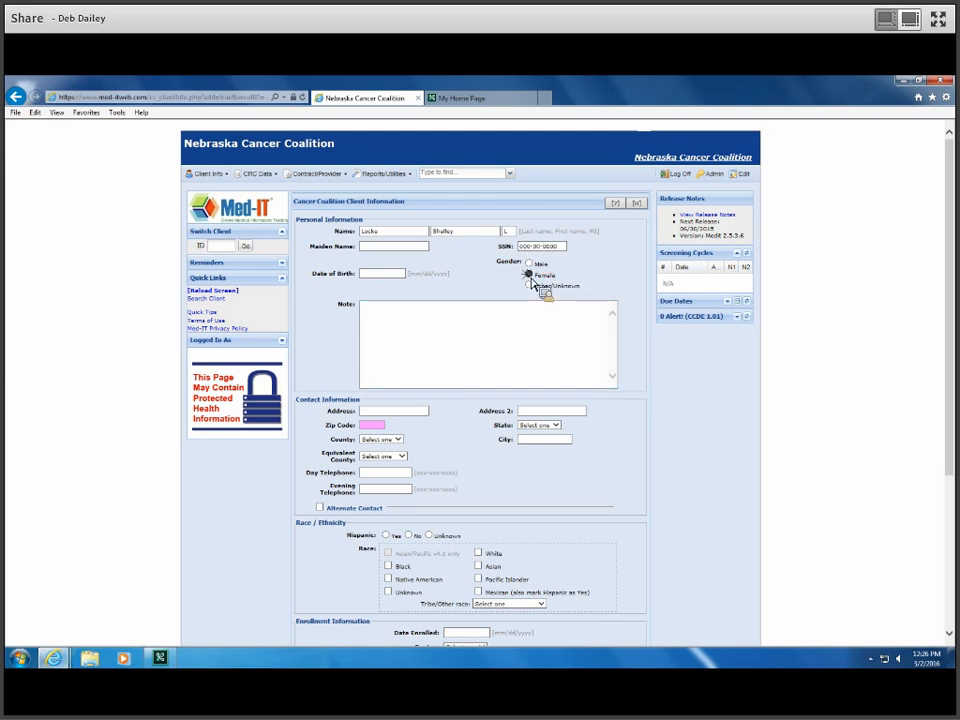
click(404, 279)
text(07/1)
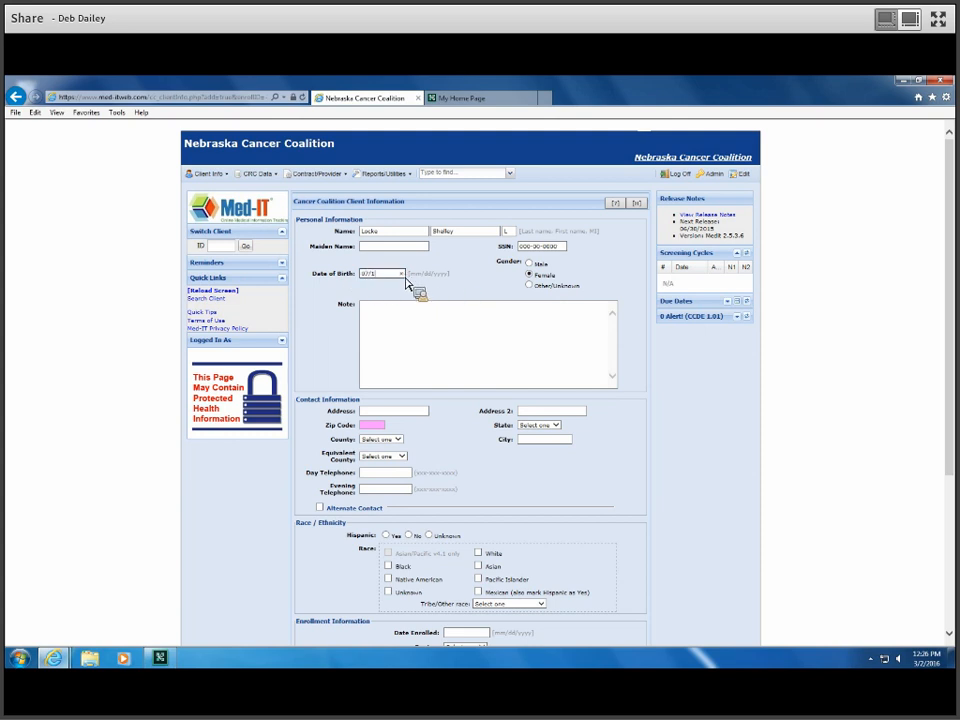
text(3/1992)
Step: Enter the client's street address, spelling out the street type in full
click(407, 412)
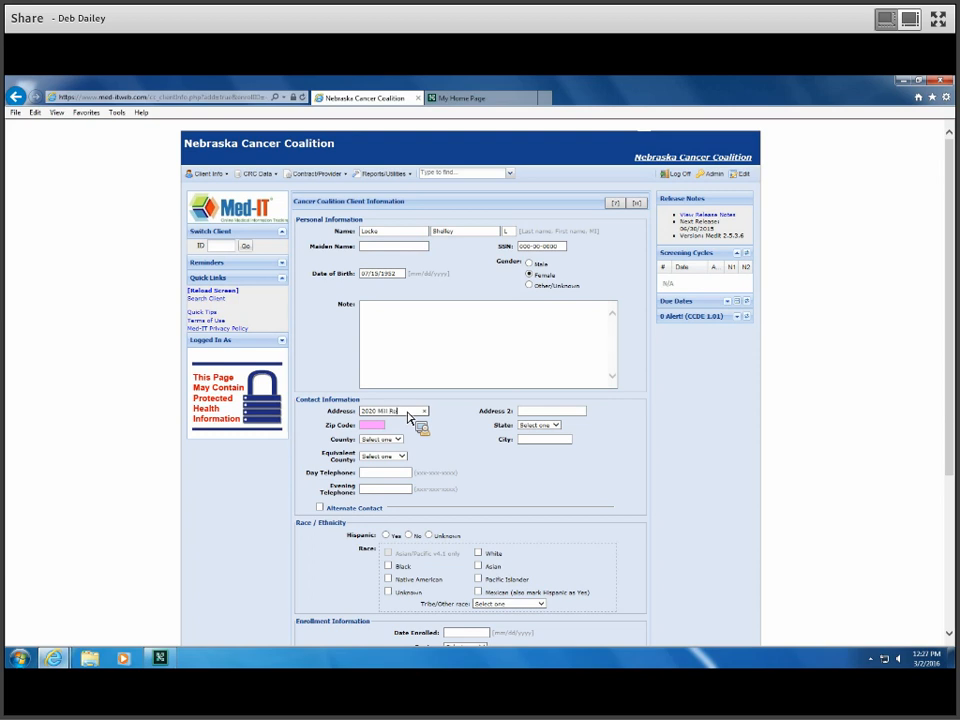
key(Tab)
Step: Enter the client's zip code and daytime phone number, then enable the alternate contact section
click(413, 413)
click(531, 414)
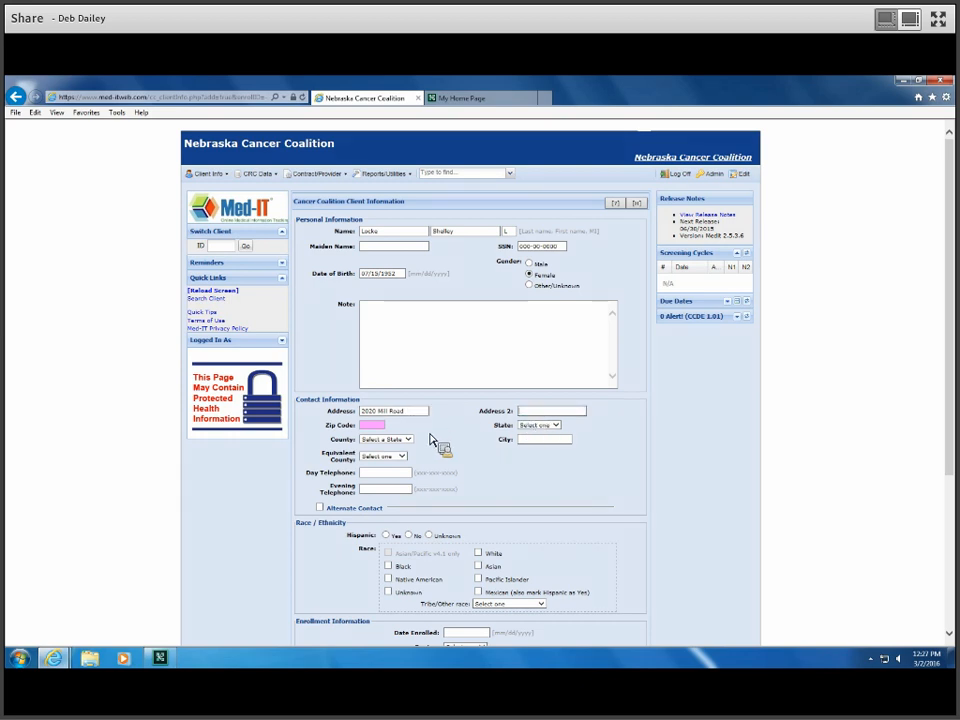
click(380, 426)
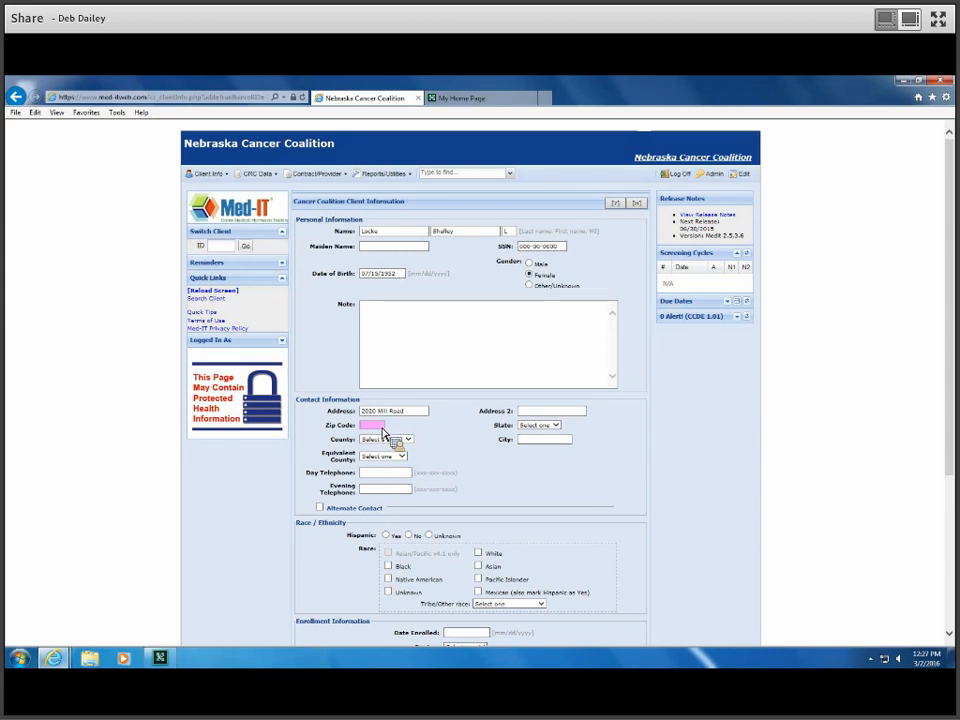
text(68428)
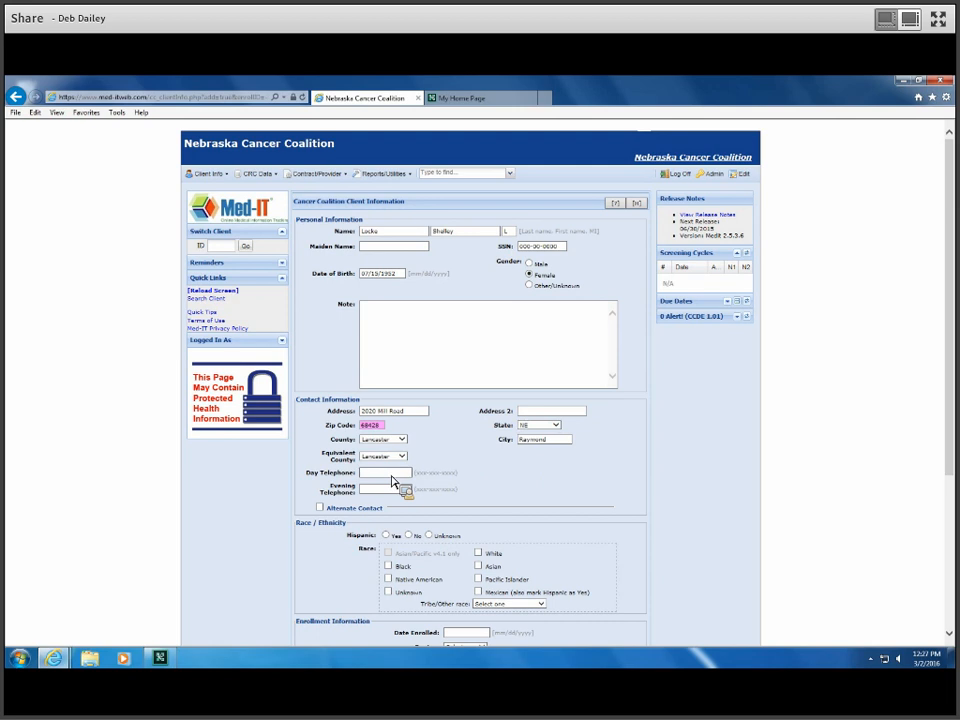
click(320, 508)
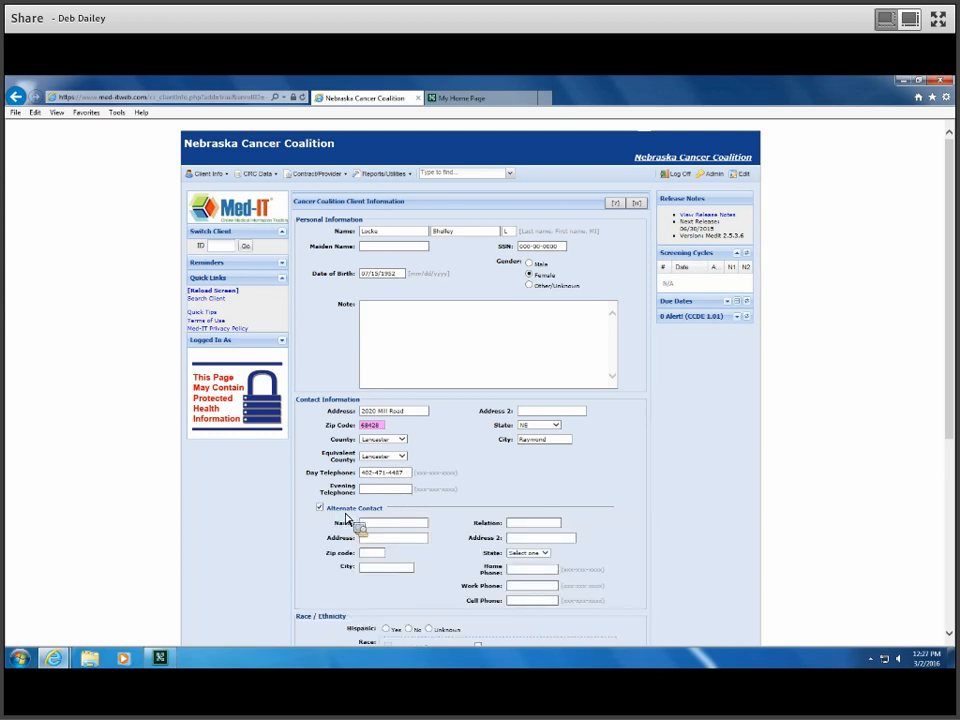
click(400, 524)
Step: Drop the alternate contact and set enrollment date 03/02/2016 with region LAN
scroll(372, 600, down, 3)
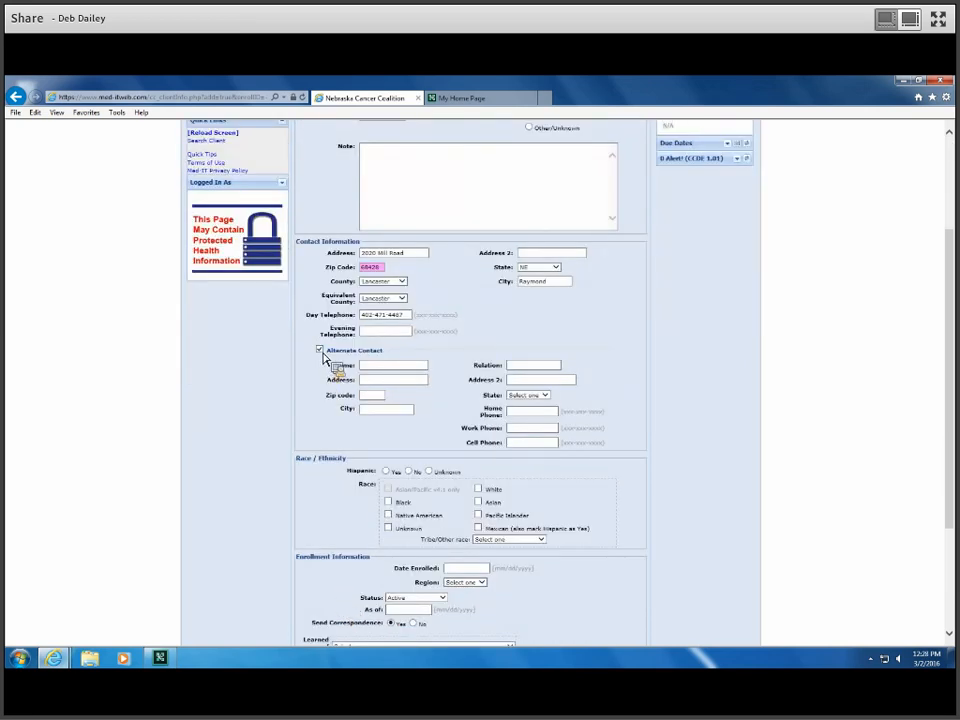
click(320, 351)
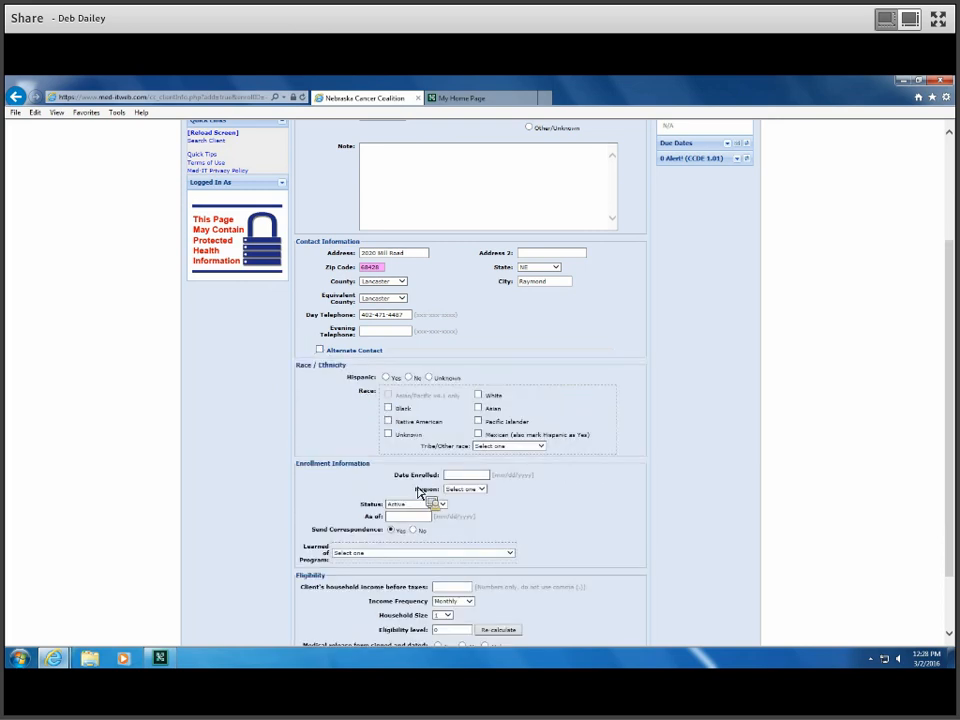
click(470, 478)
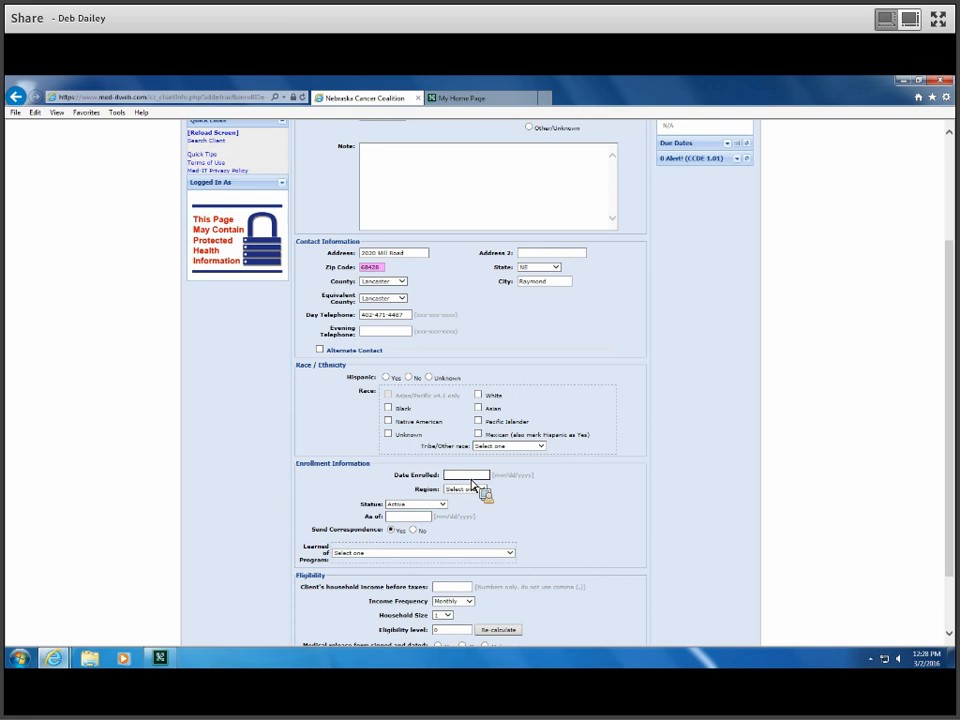
text(03/02/2016)
click(485, 490)
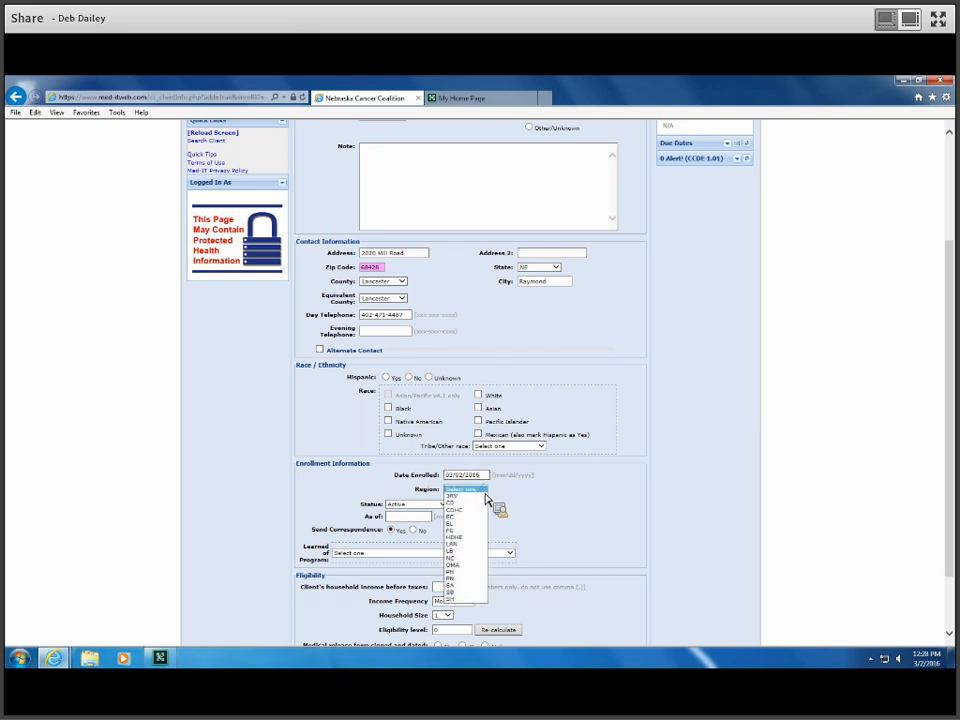
click(470, 545)
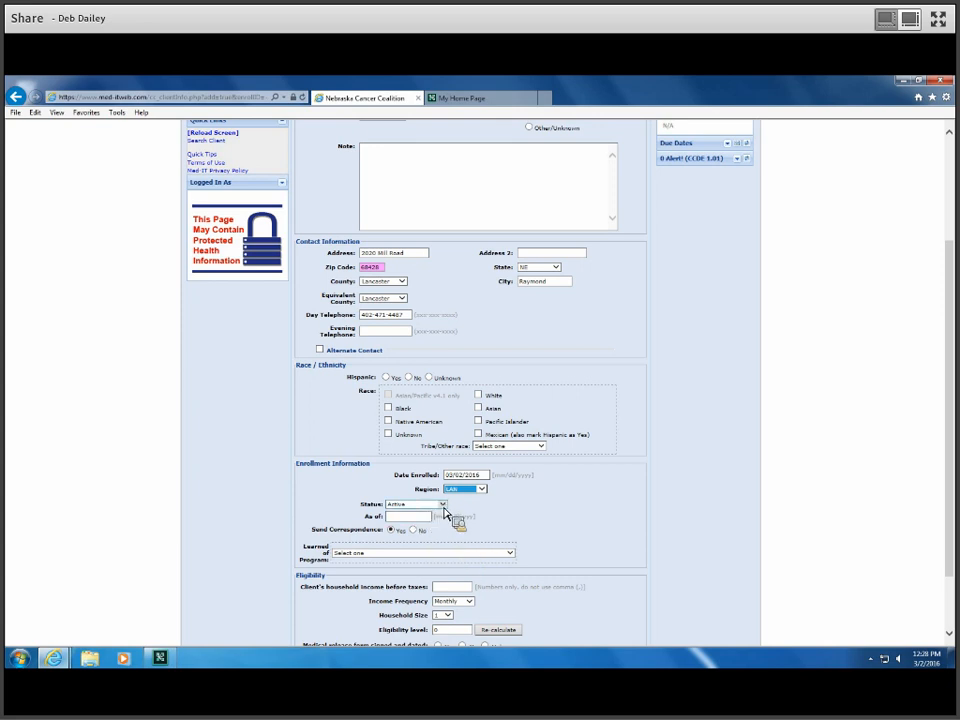
Step: Keep status Active as of 03/02/2016 and record Doctor as how the client learned of the program
click(443, 504)
click(446, 511)
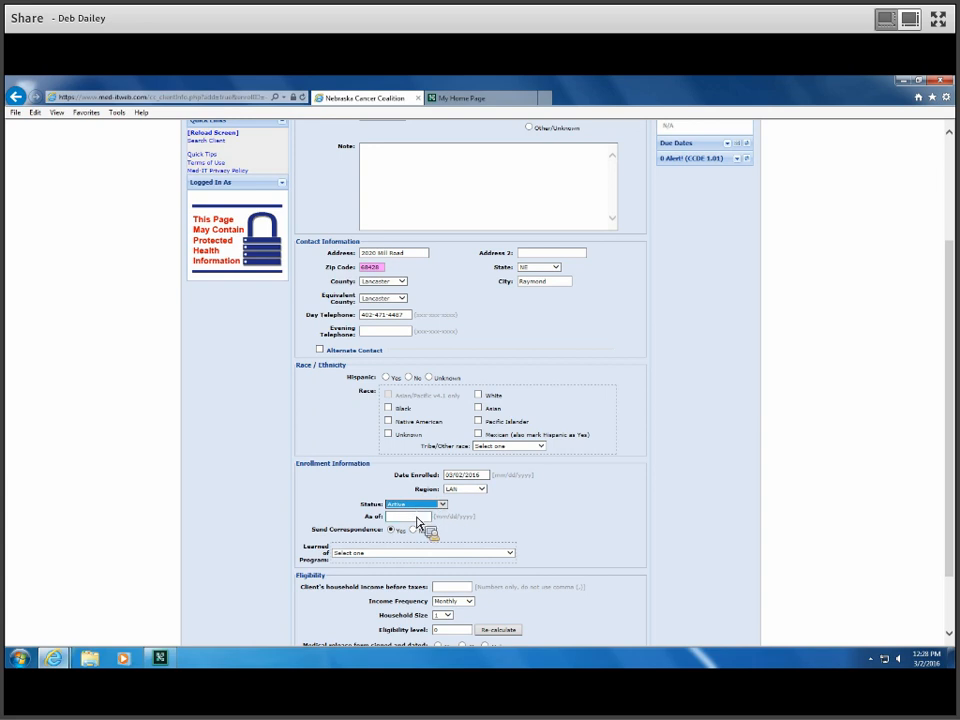
click(418, 506)
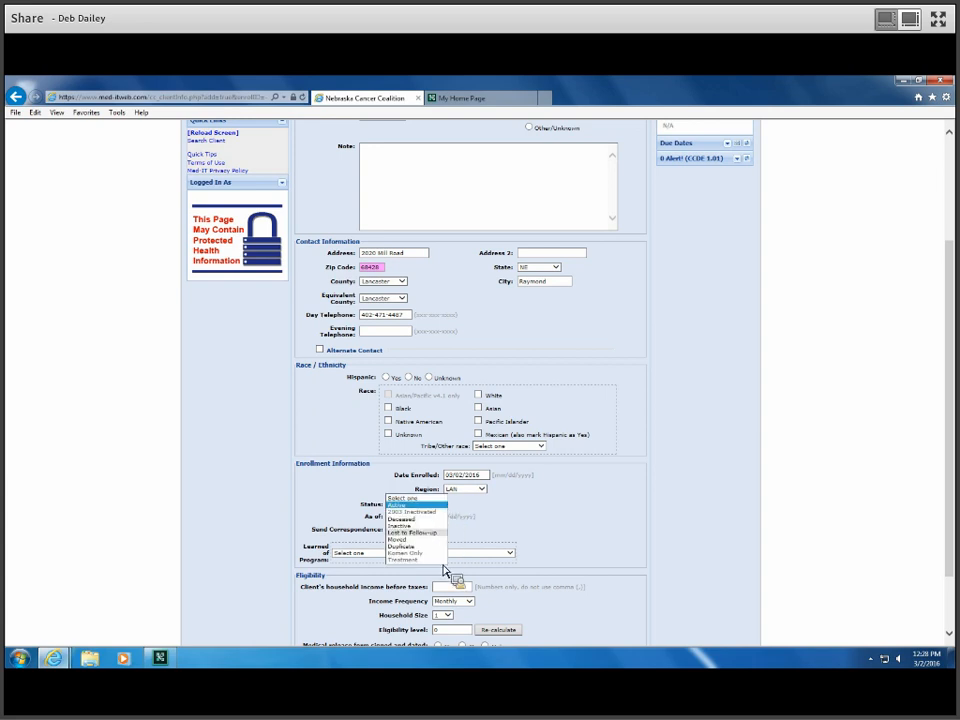
click(446, 506)
click(428, 519)
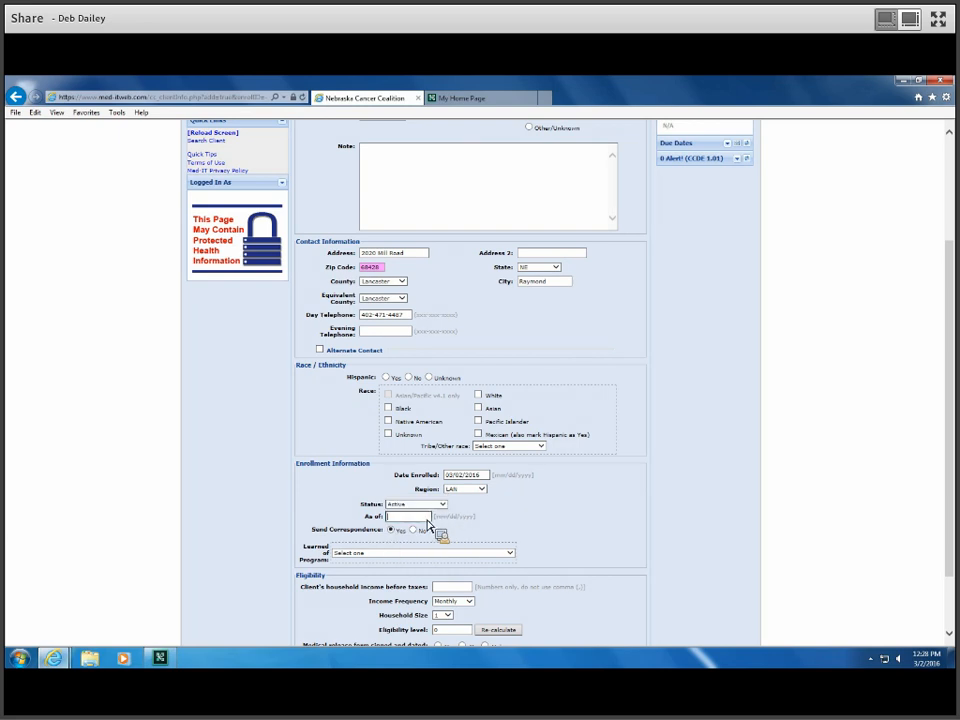
text(03/02/2016)
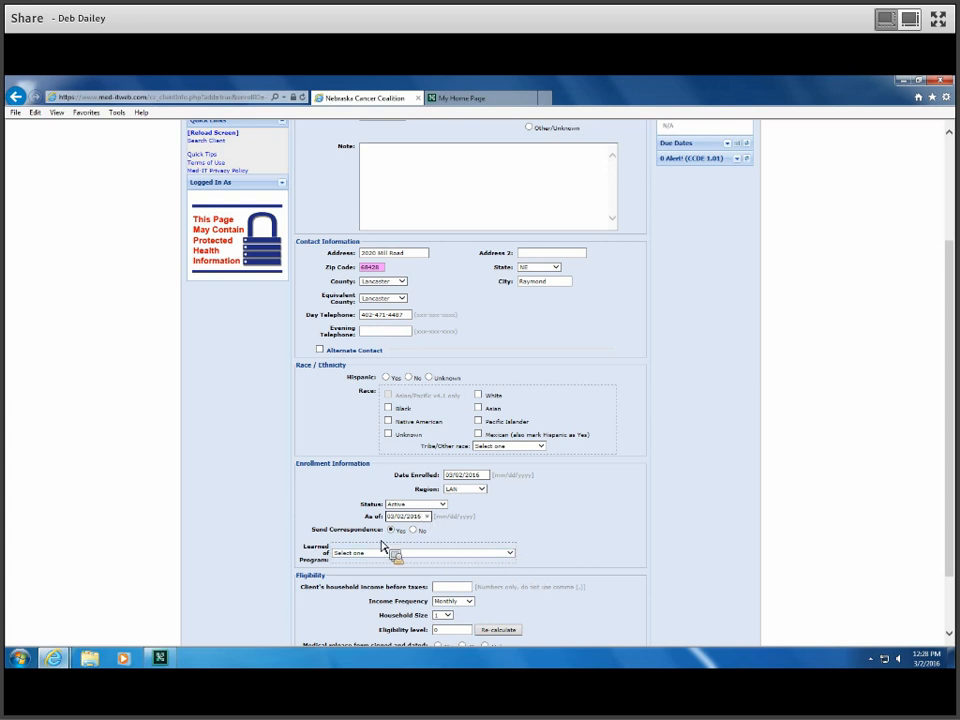
click(509, 552)
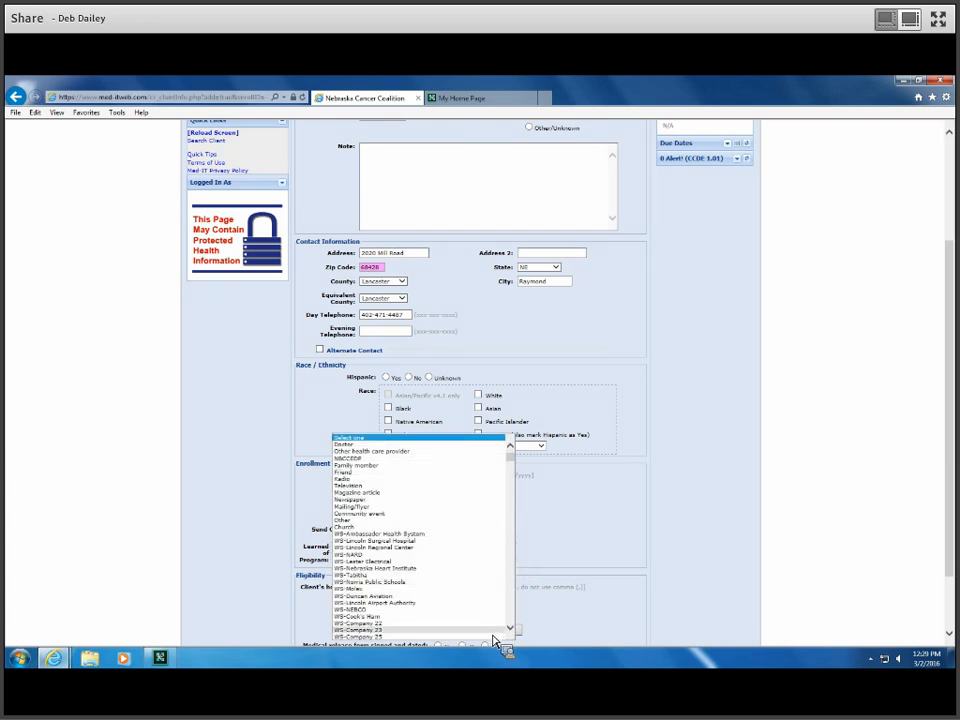
click(486, 445)
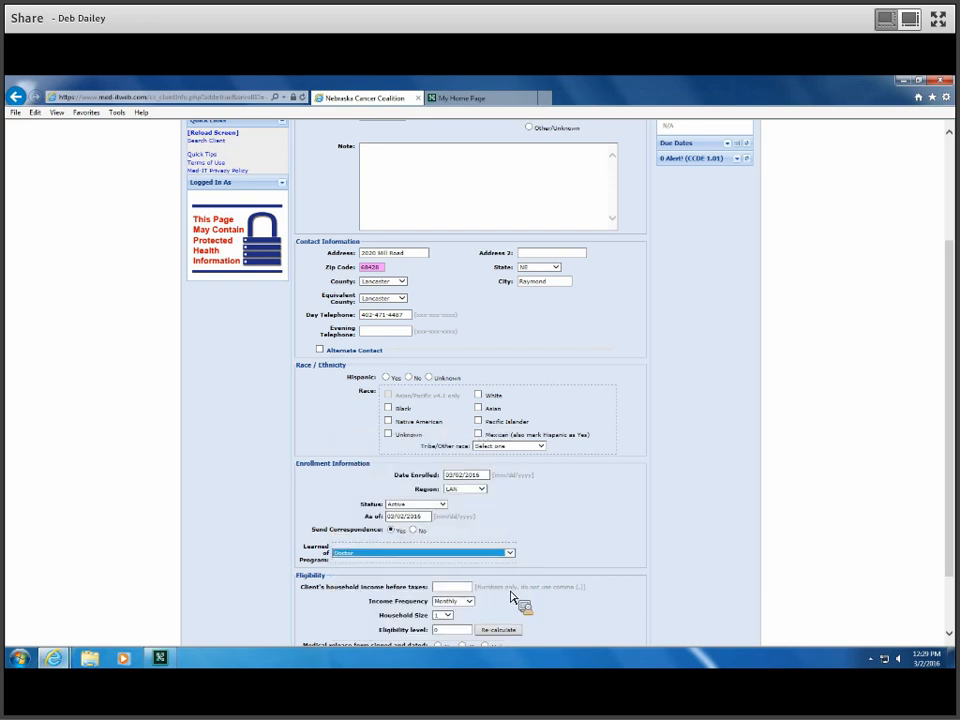
Step: Set income 0.00 with Unknown frequency, household size 2, release signed 03/02/2016, insurance Unknown
click(467, 595)
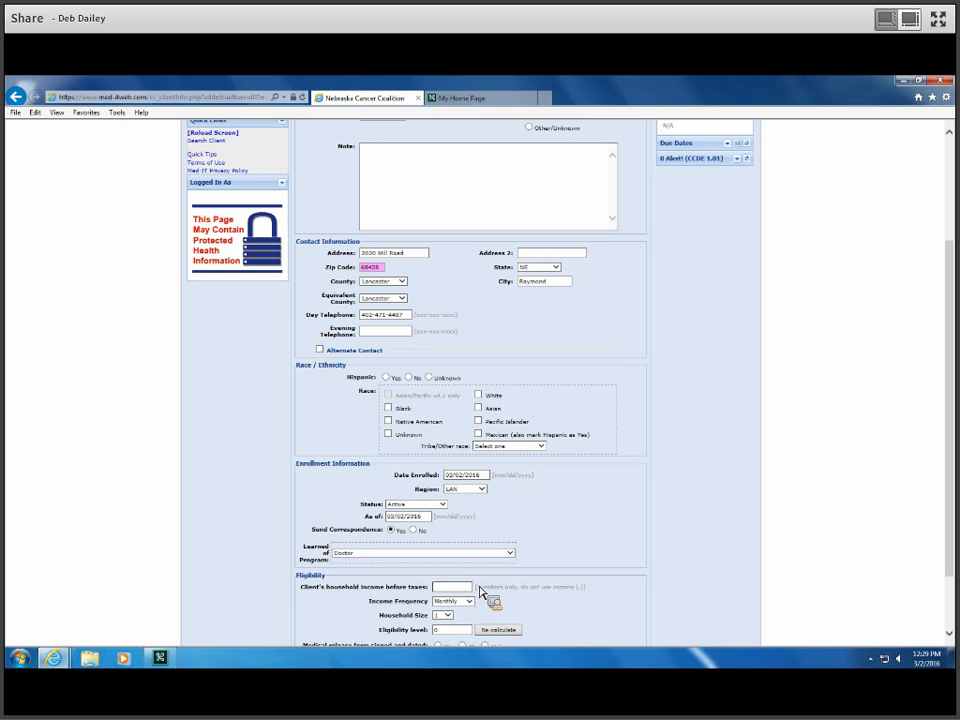
text(0.00)
click(468, 601)
click(469, 618)
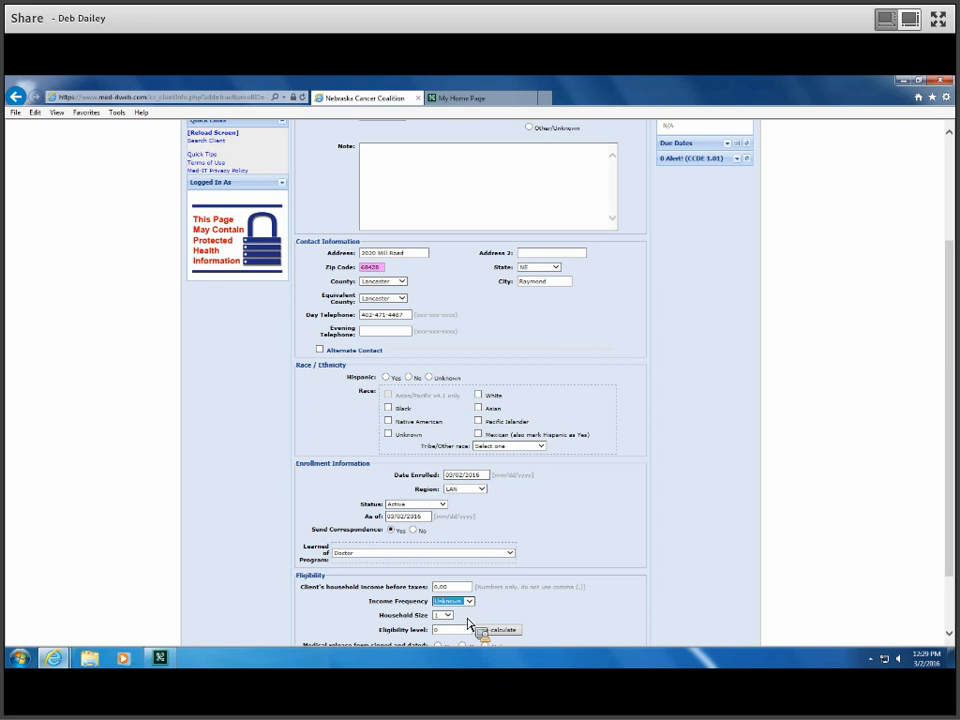
scroll(468, 620, down, 2)
click(446, 537)
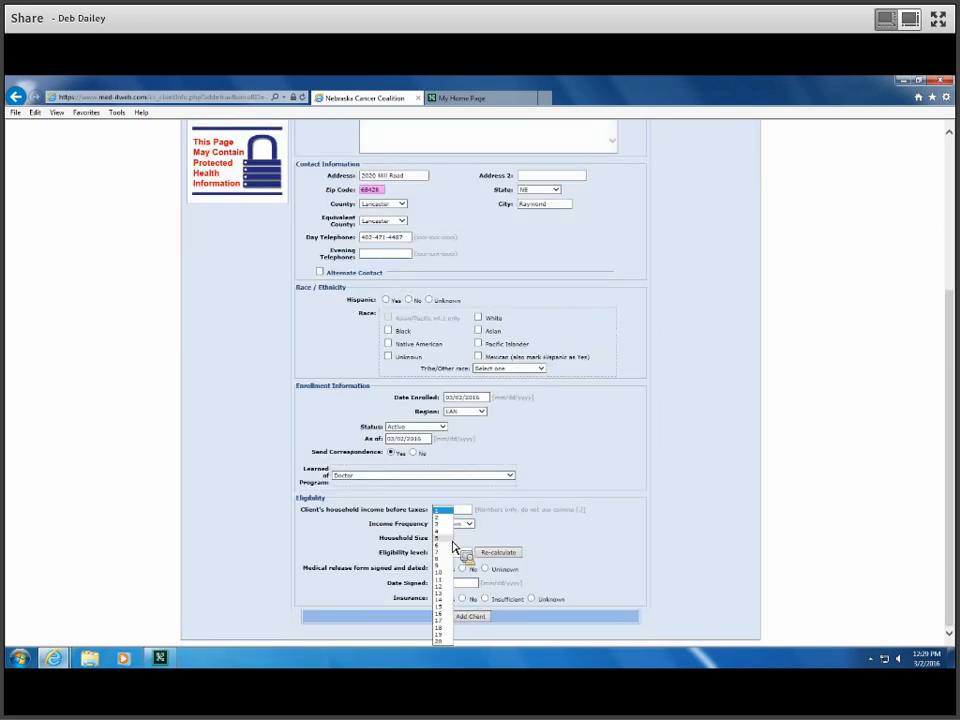
click(452, 557)
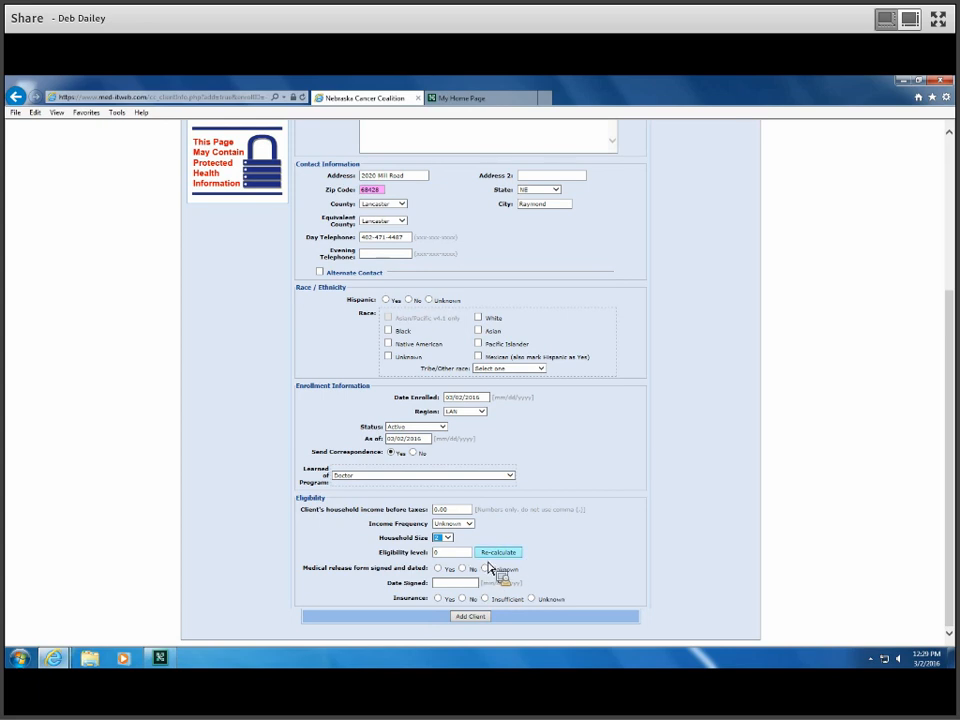
click(437, 568)
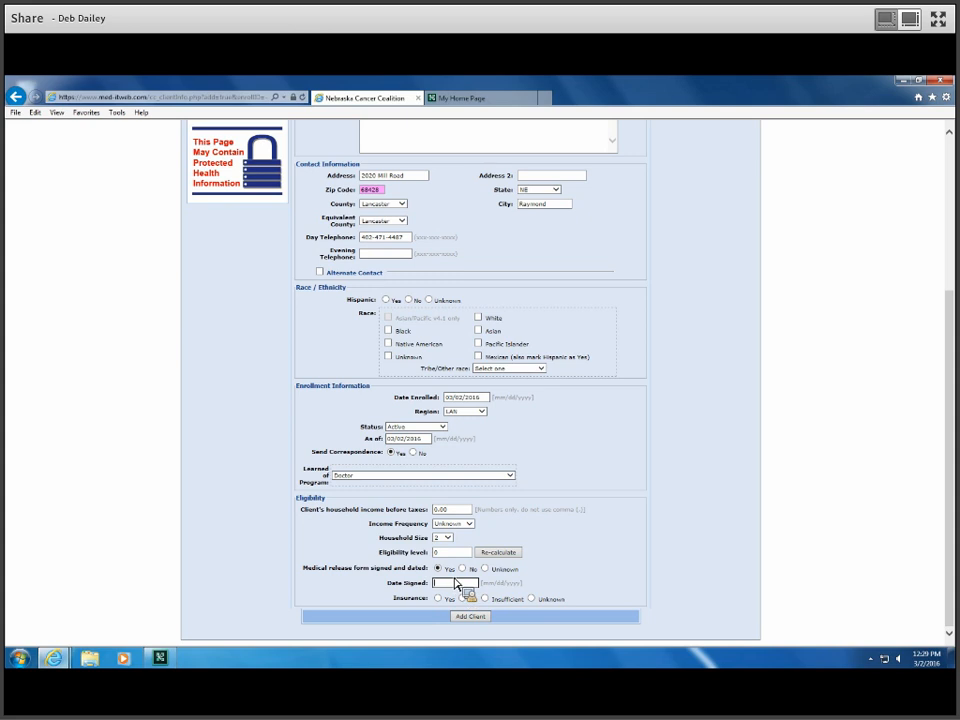
text(03/02/2016)
click(532, 599)
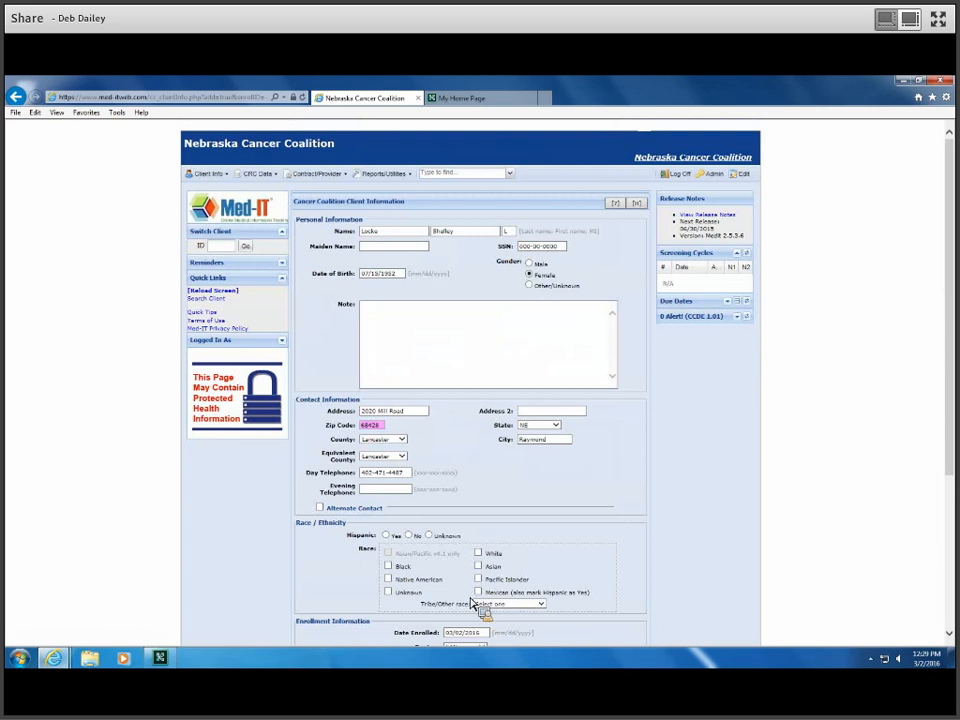
Step: Add a 03/02/2016 note with the client's name, birth date, pending surname addition and staff initials
scroll(480, 600, down, 3)
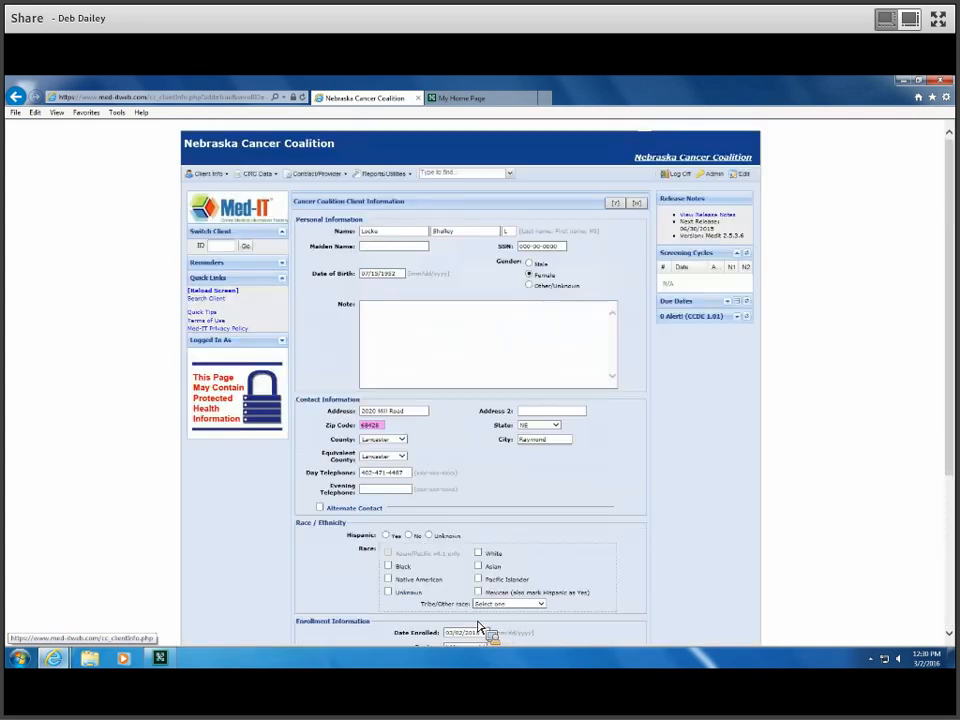
click(368, 307)
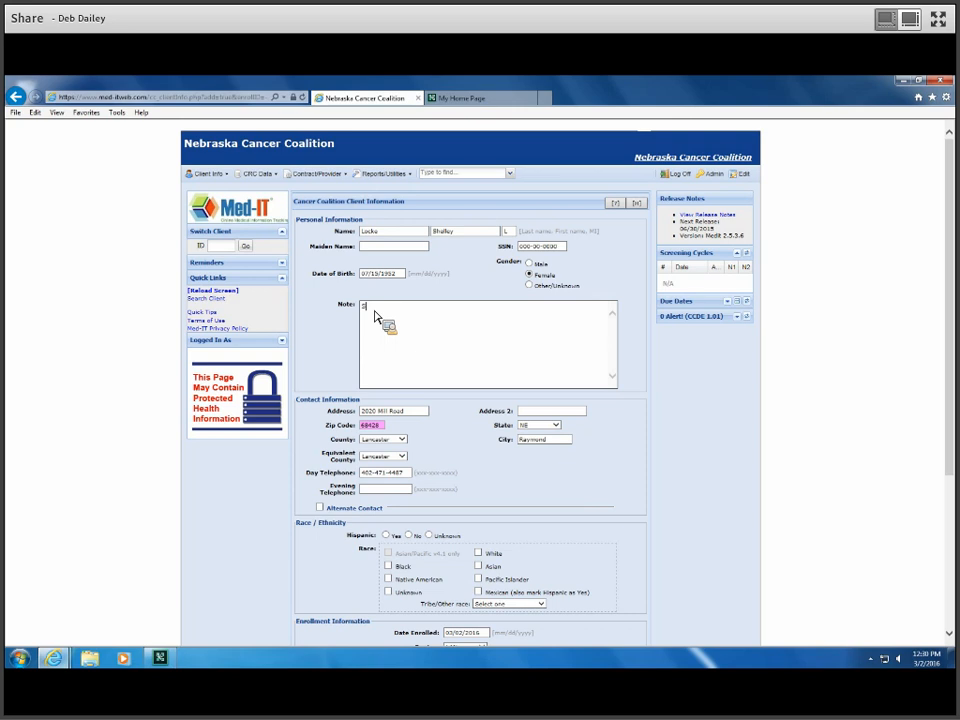
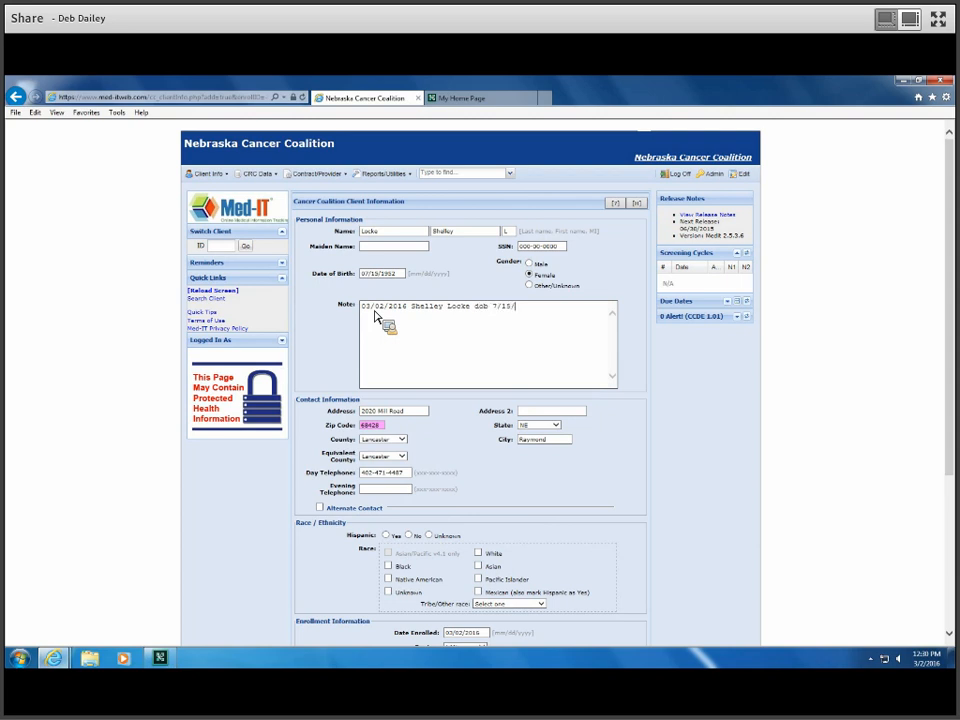
text(1955)
key(BackSpace)
text(2)
text( last )
text(being chan)
text(ged)
text( to s)
text(dding Fid)
text(lds.)
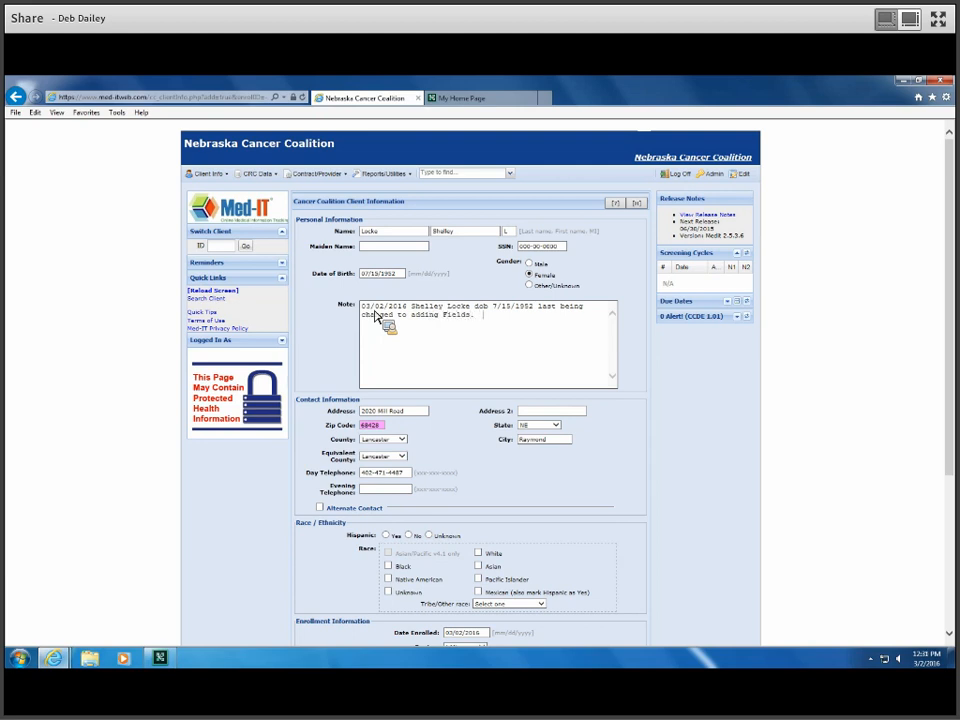
text(ts)
text(ff asst)
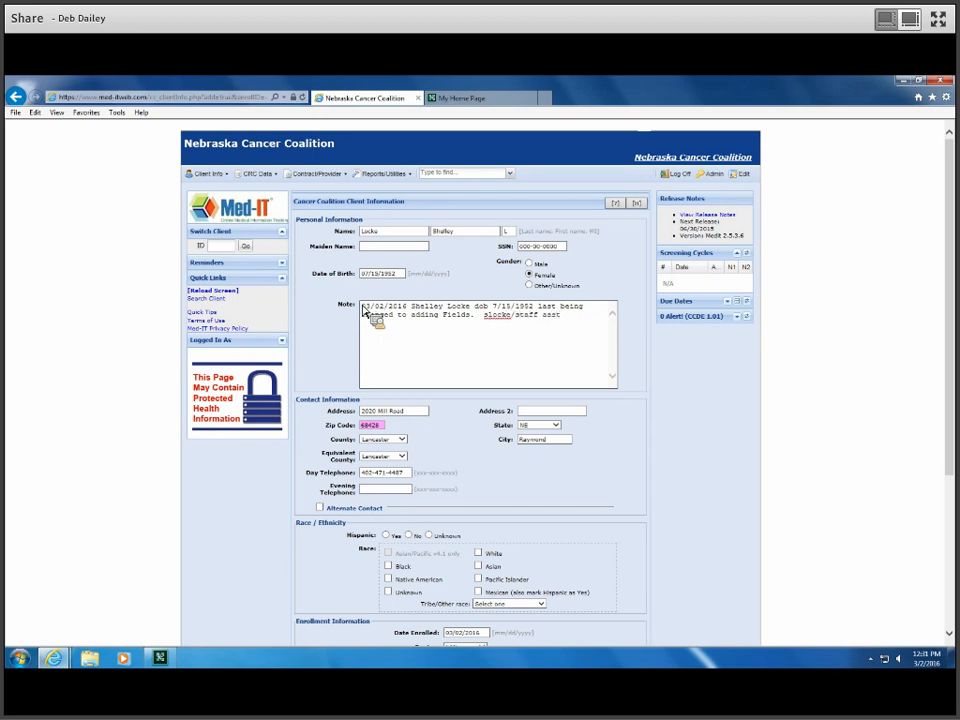
Step: Put the additional surname from the note in front of the client's existing last name
click(362, 232)
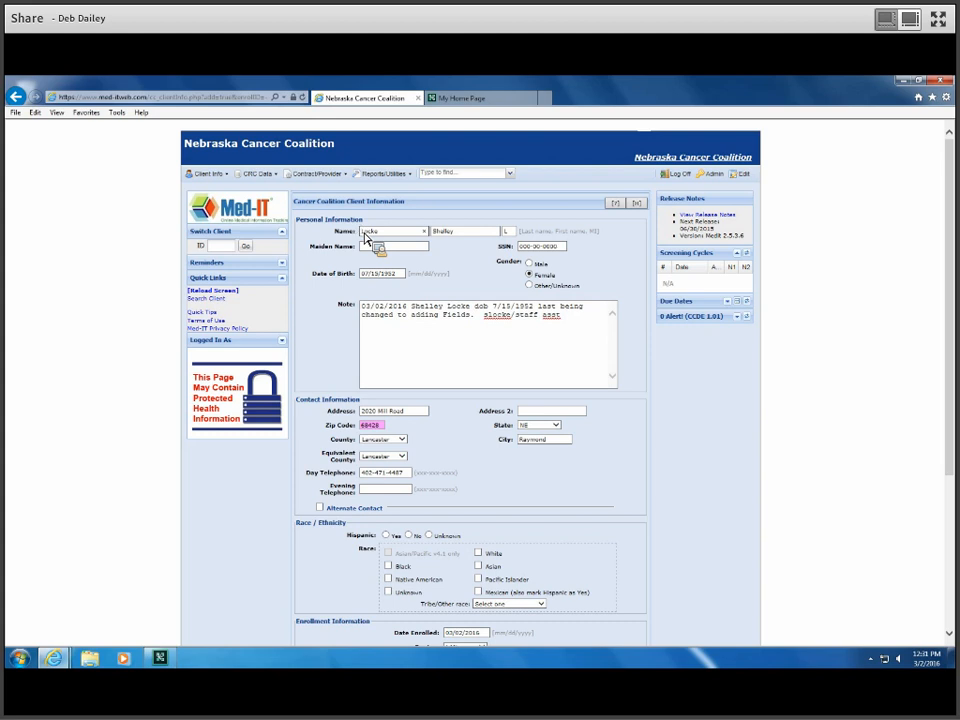
text(Fields)
scroll(413, 417, down, 3)
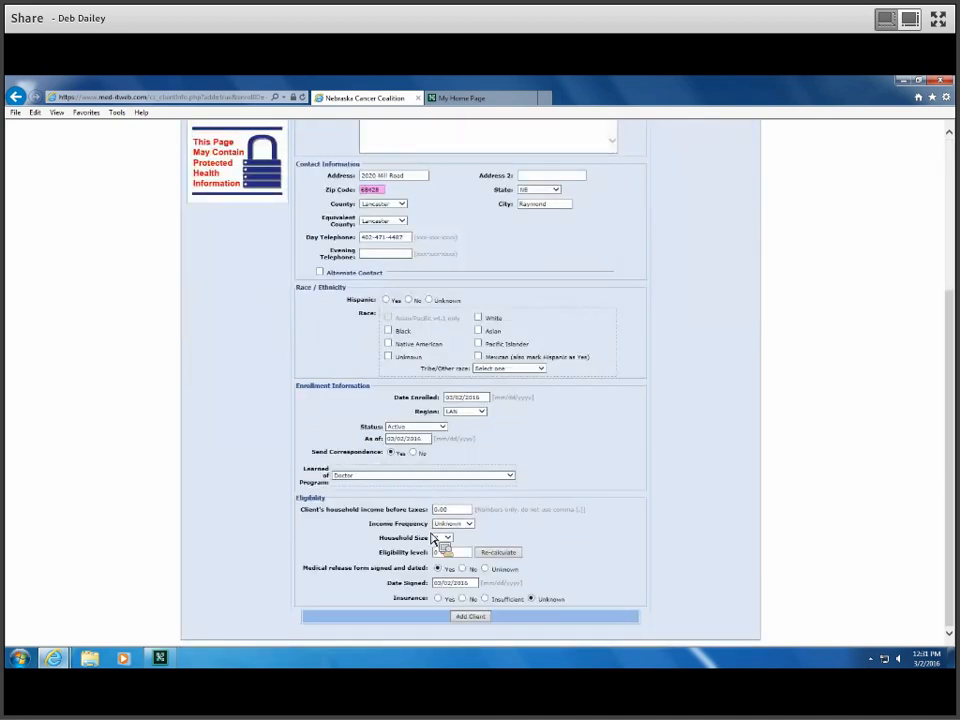
Step: Submit the new client, then fix the flagged ethnicity by marking the client not Hispanic
click(471, 617)
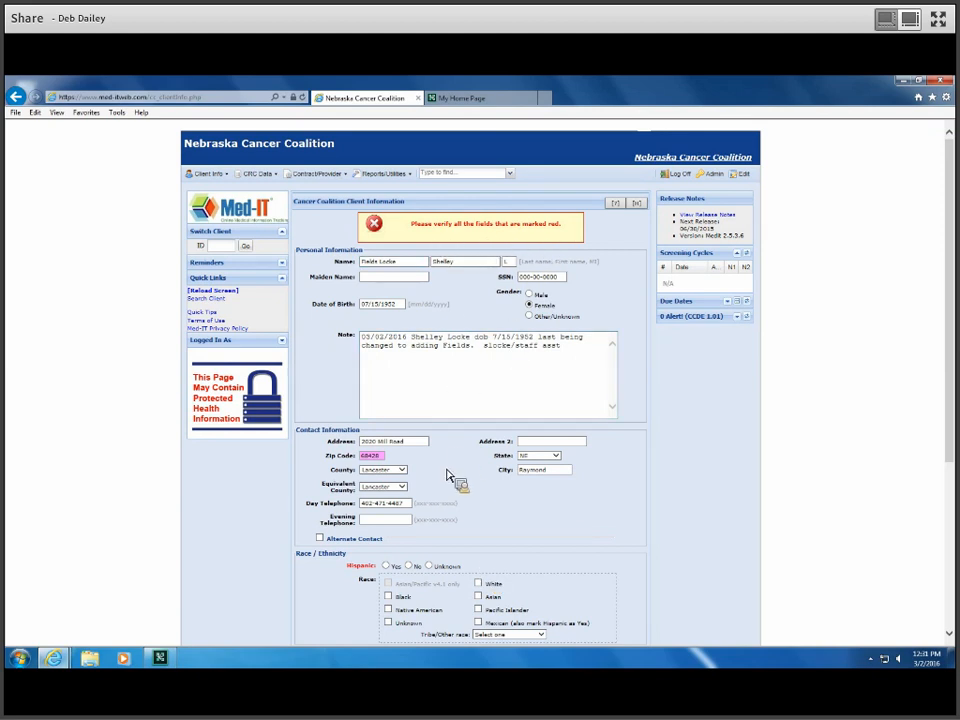
scroll(446, 474, down, 1)
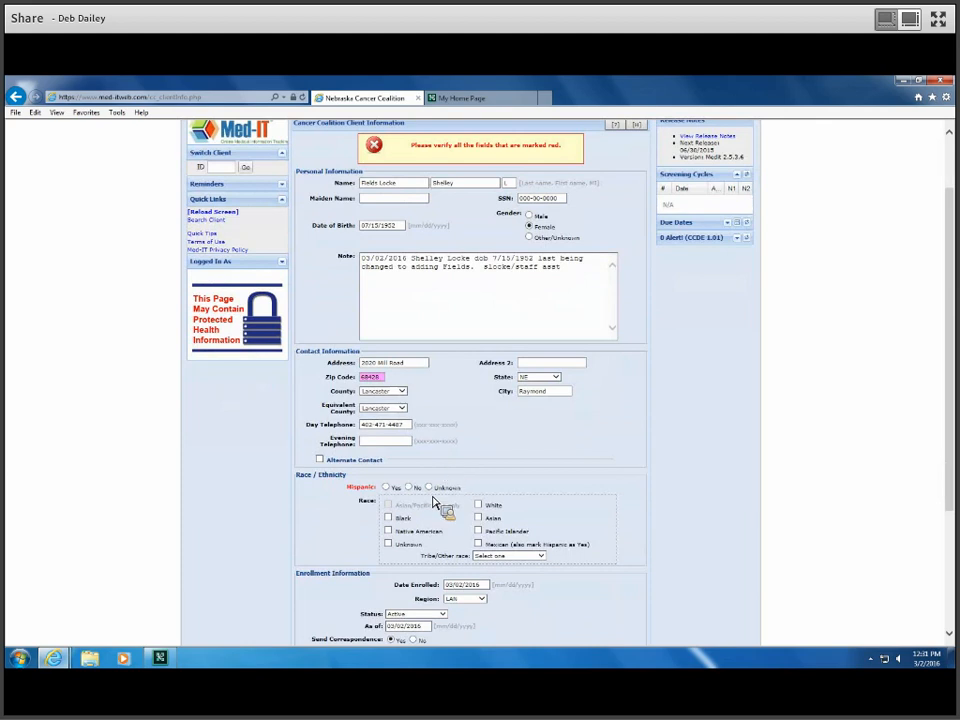
scroll(438, 505, down, 1)
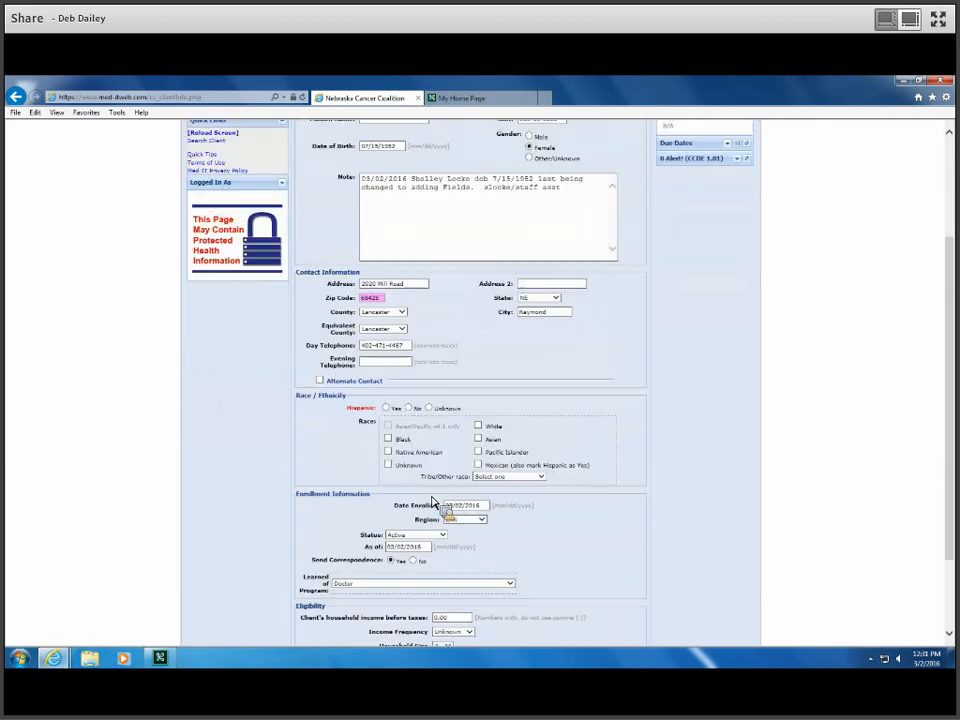
click(409, 409)
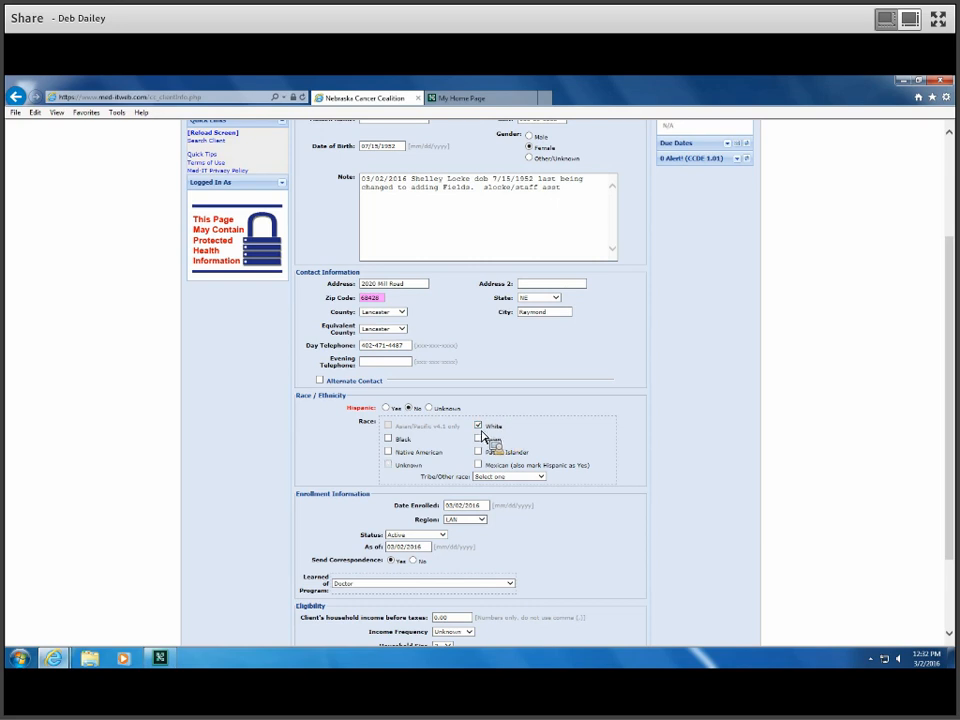
scroll(478, 500, down, 2)
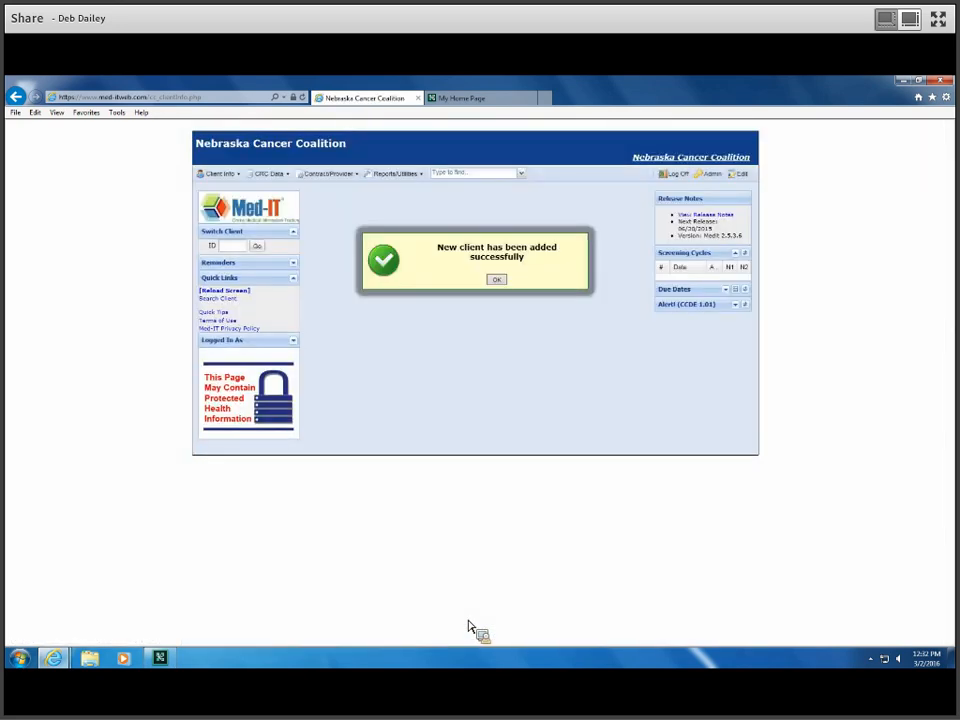
Step: Dismiss the client-added confirmation and save the client record with Update twice
click(498, 282)
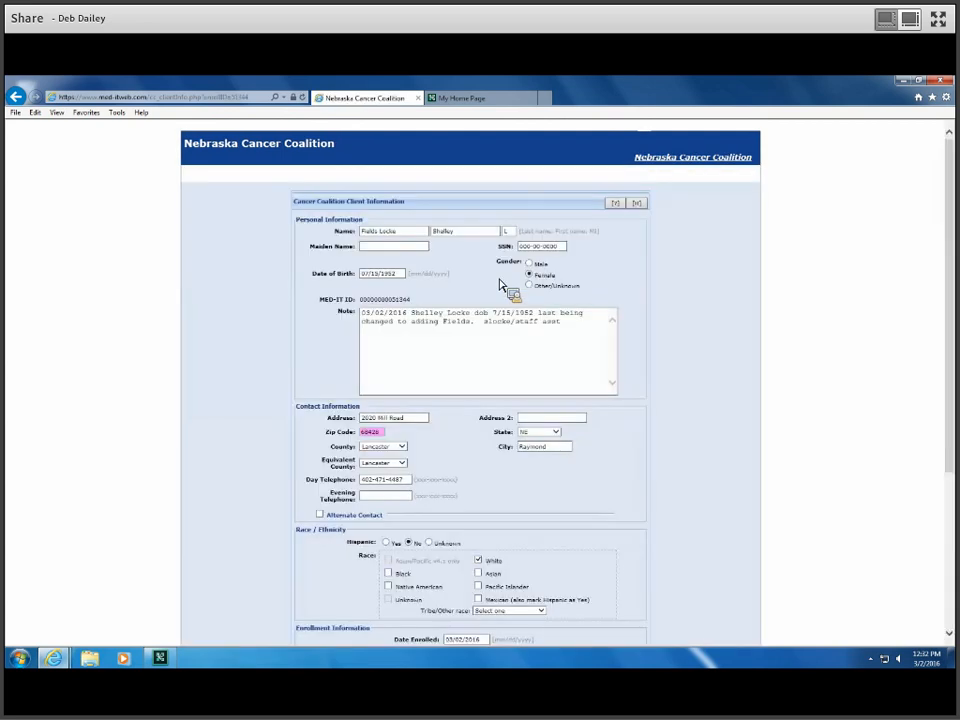
scroll(510, 320, down, 5)
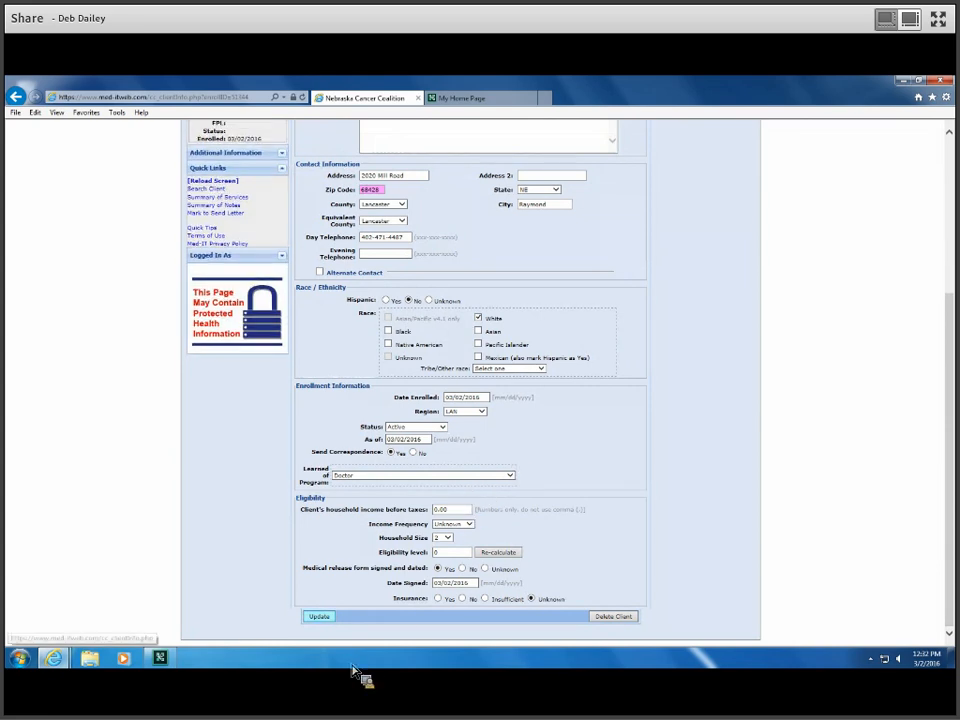
click(320, 617)
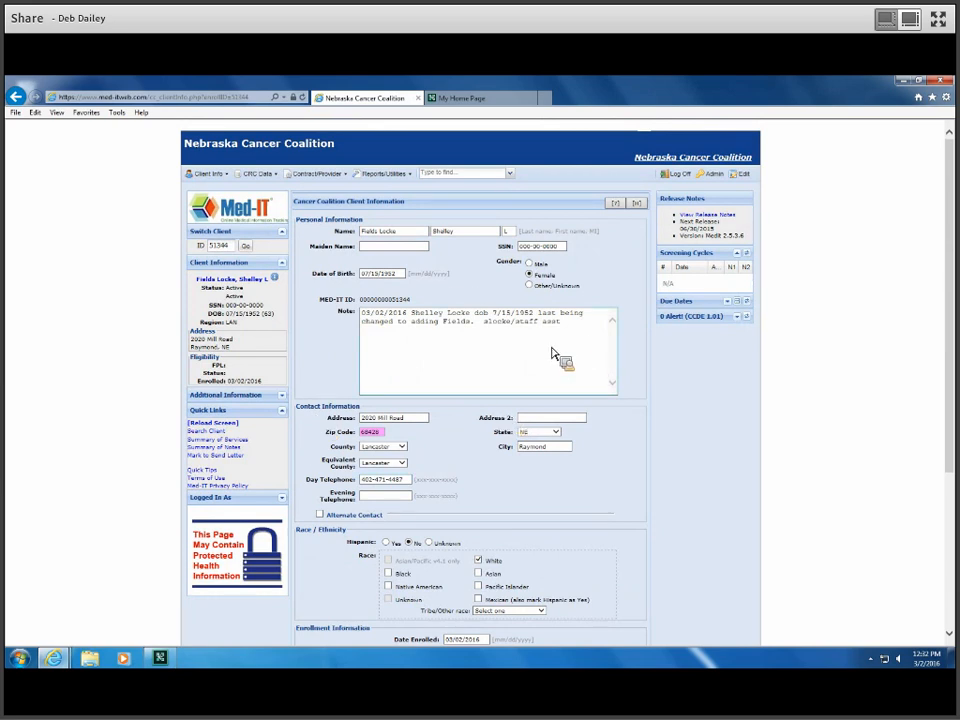
scroll(423, 490, down, 4)
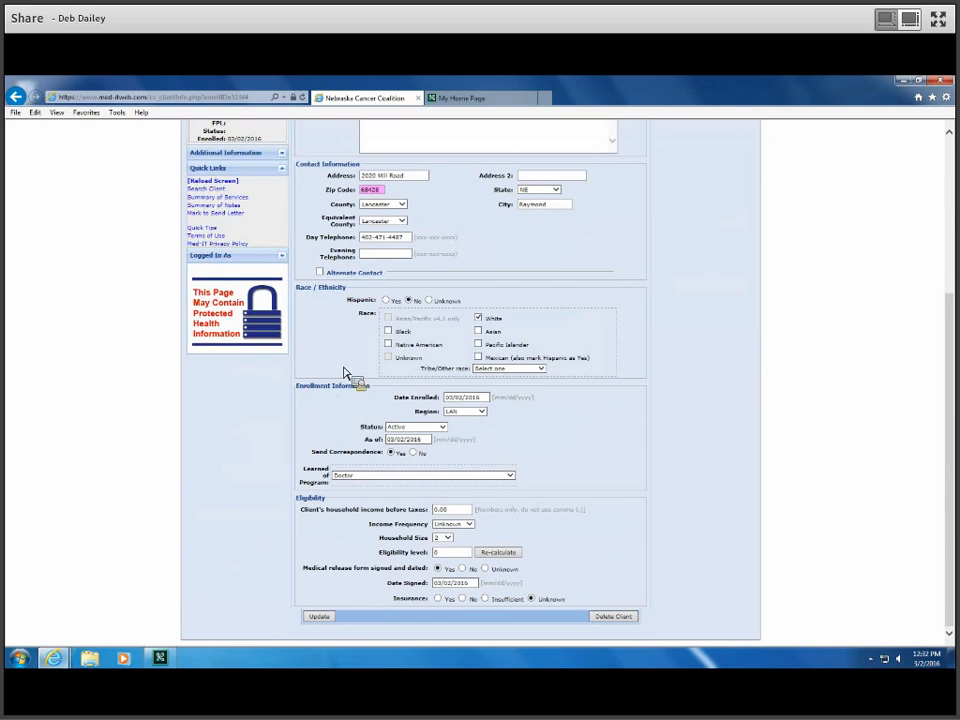
click(317, 620)
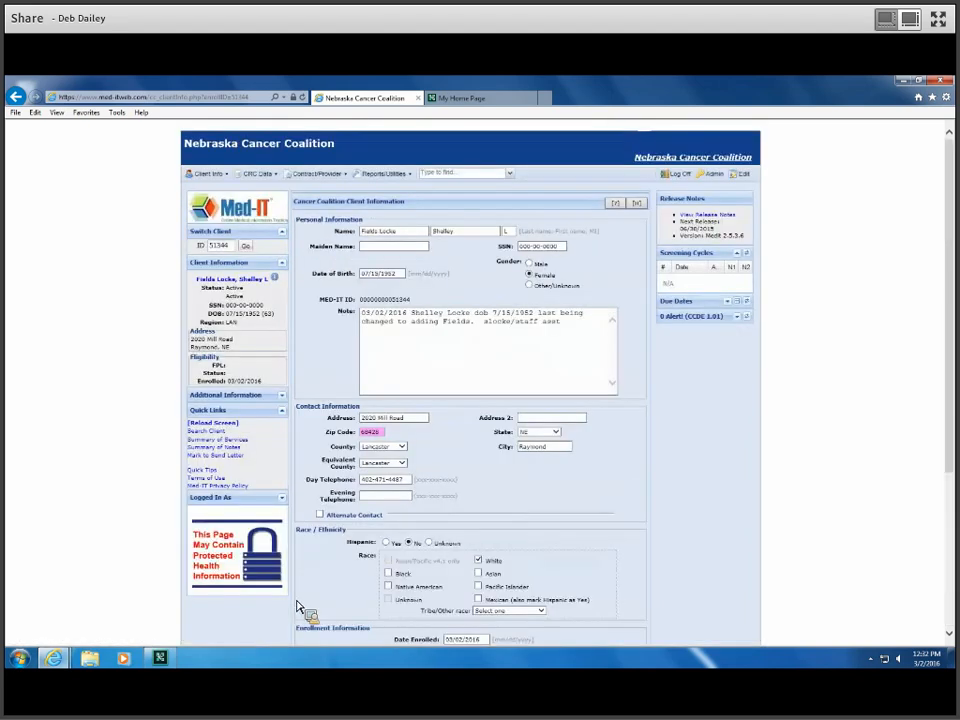
Step: Start a new CRC health evaluation for the client, linked to a new CRC cycle
click(258, 175)
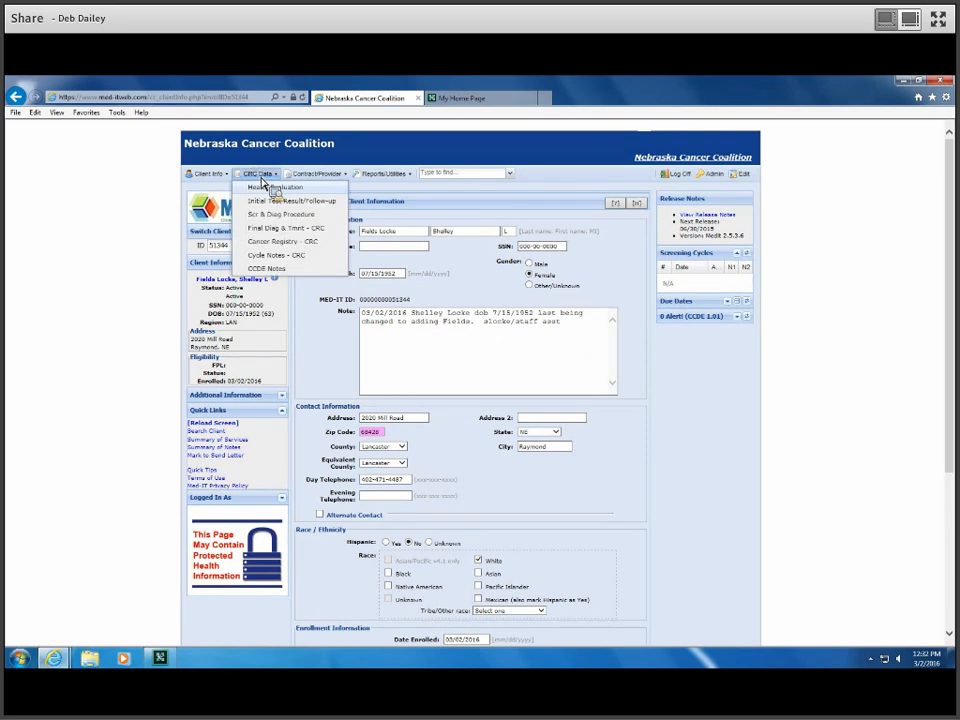
click(271, 188)
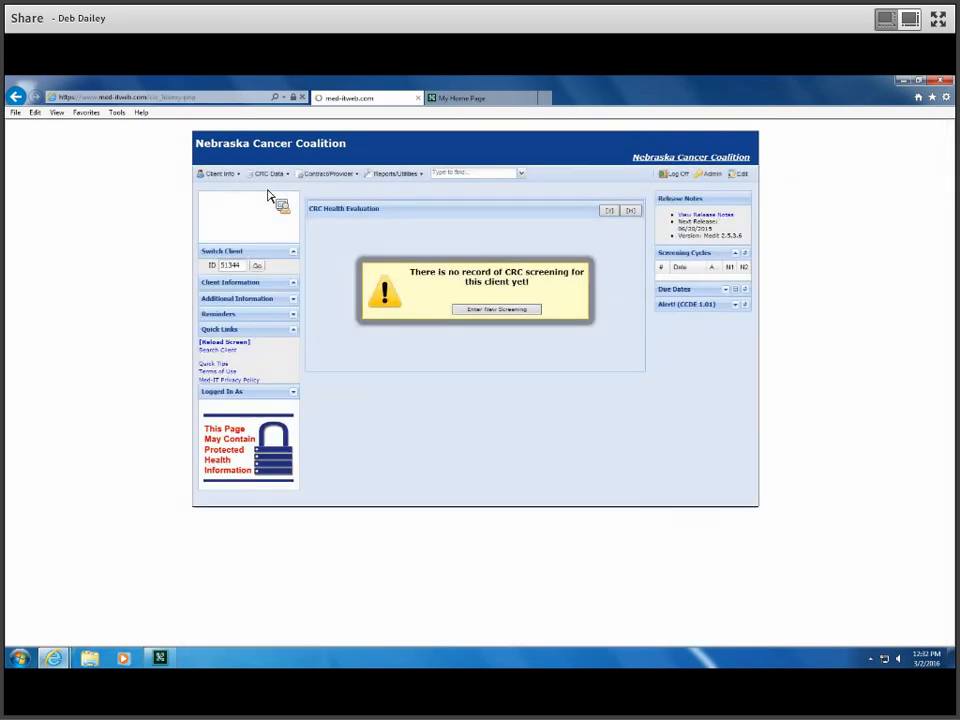
click(528, 314)
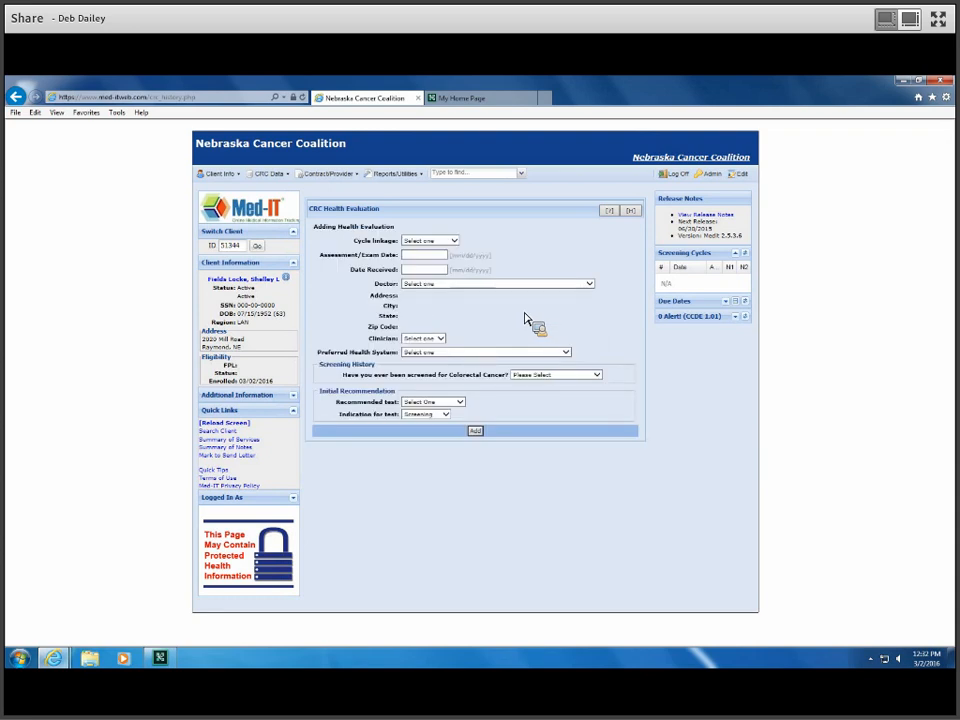
click(455, 242)
click(455, 247)
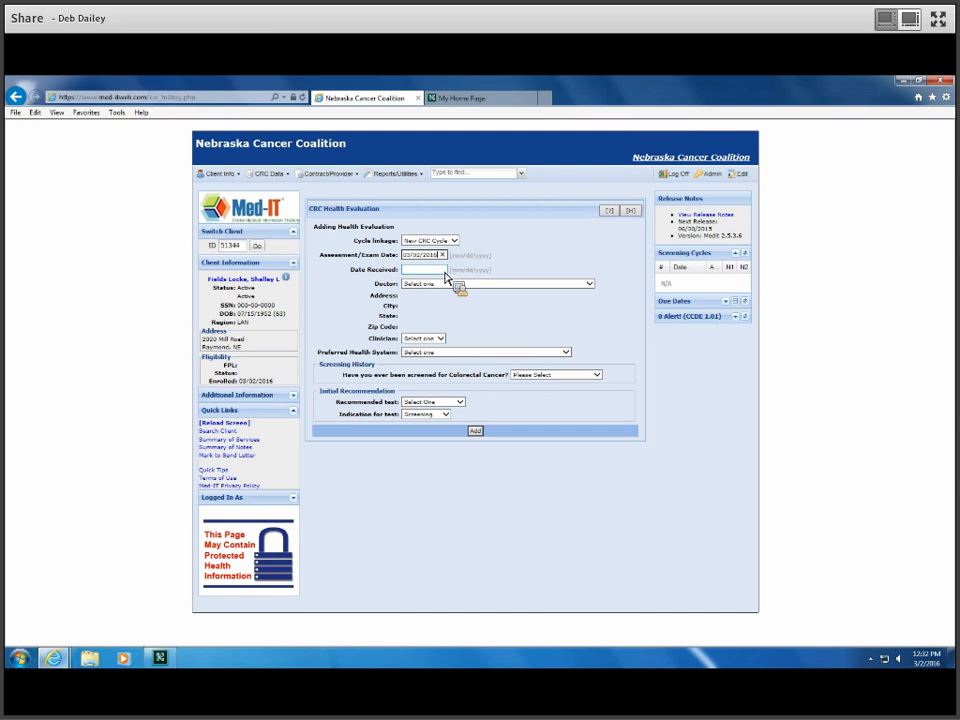
Step: Set the doctor to Southeast Lincoln Family Medicine (LAN) and assign its family-practice clinician
click(594, 286)
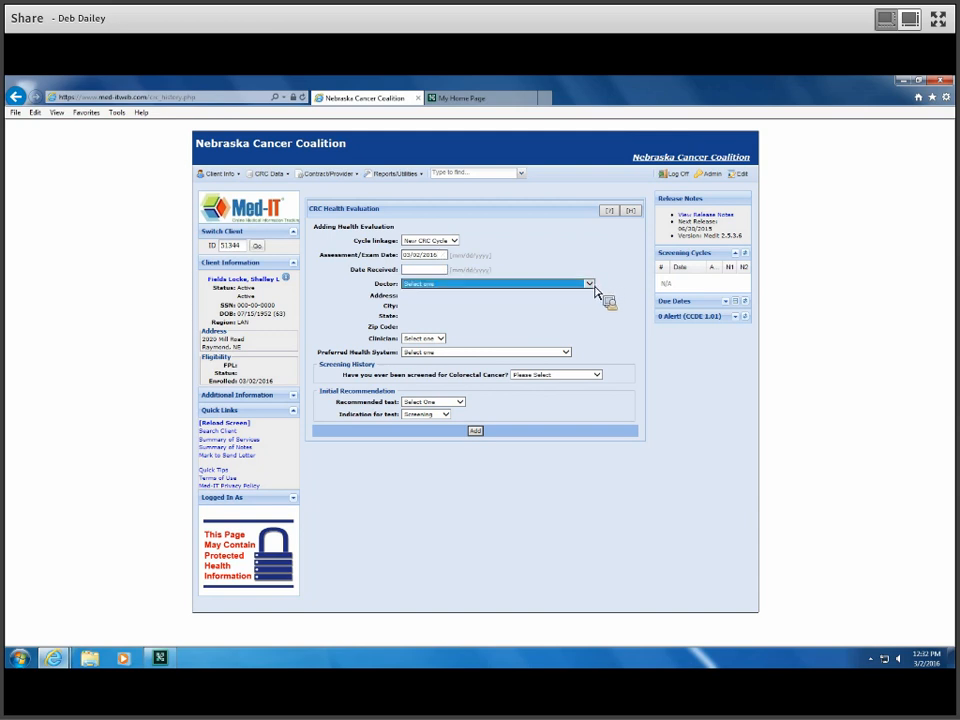
click(594, 286)
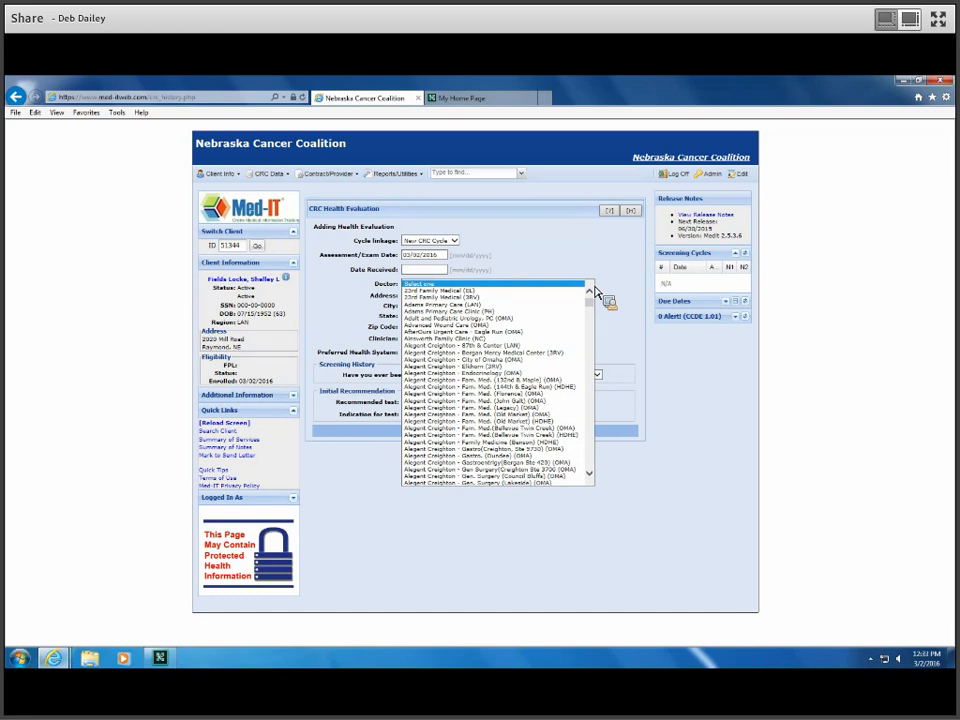
text(sou)
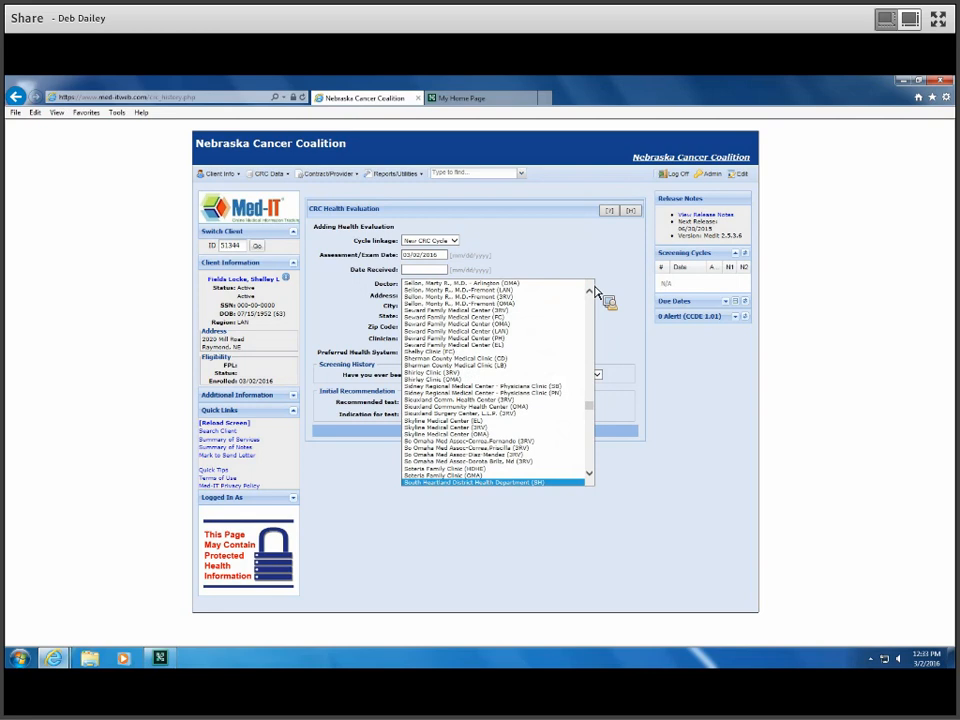
scroll(590, 330, down, 4)
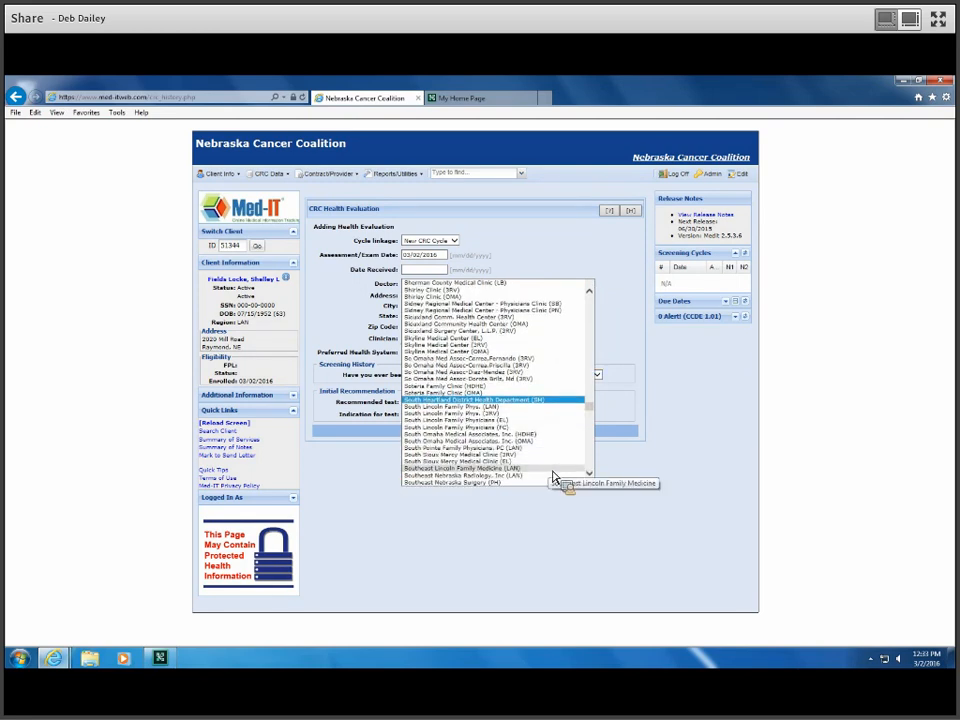
click(552, 469)
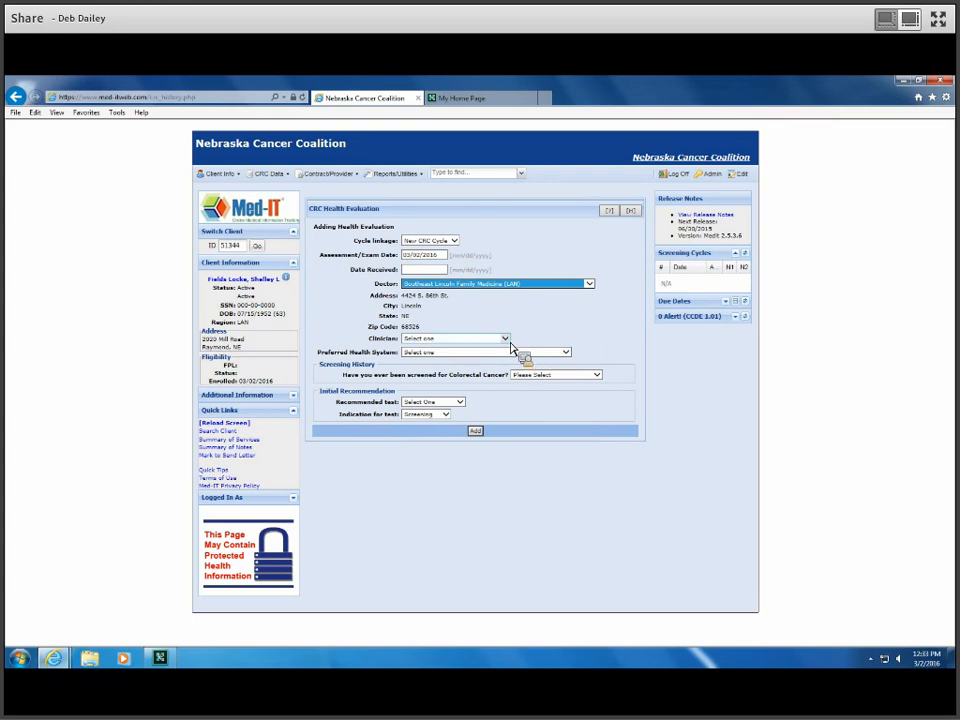
click(508, 340)
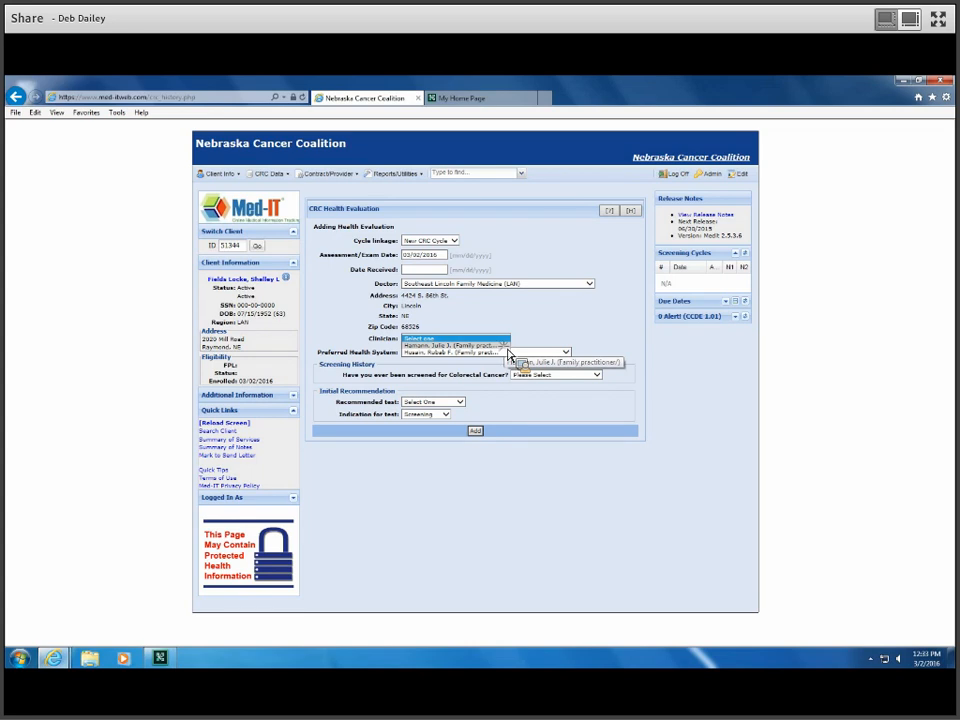
click(506, 346)
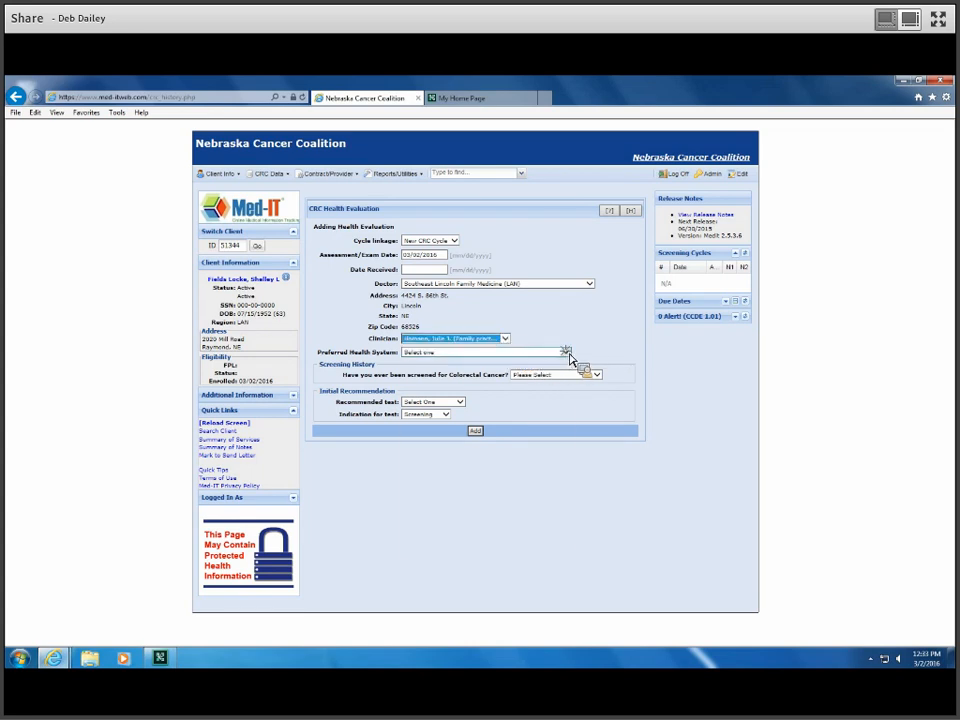
click(565, 353)
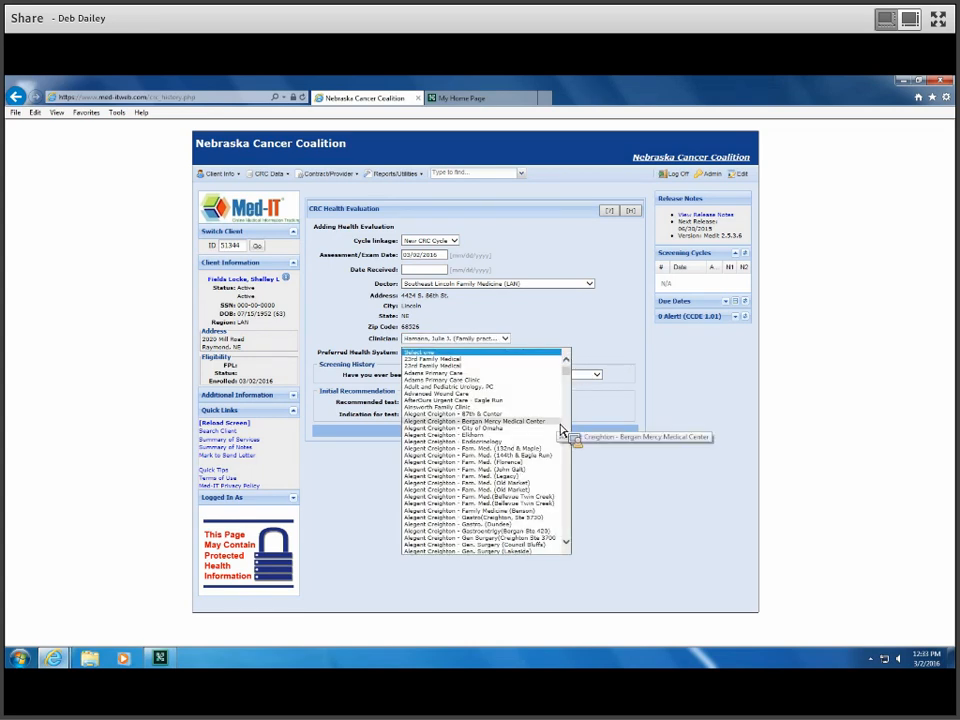
Step: Pick Physicians Laboratory Services from the Preferred Health System list
scroll(563, 430, down, 15)
scroll(563, 430, down, 20)
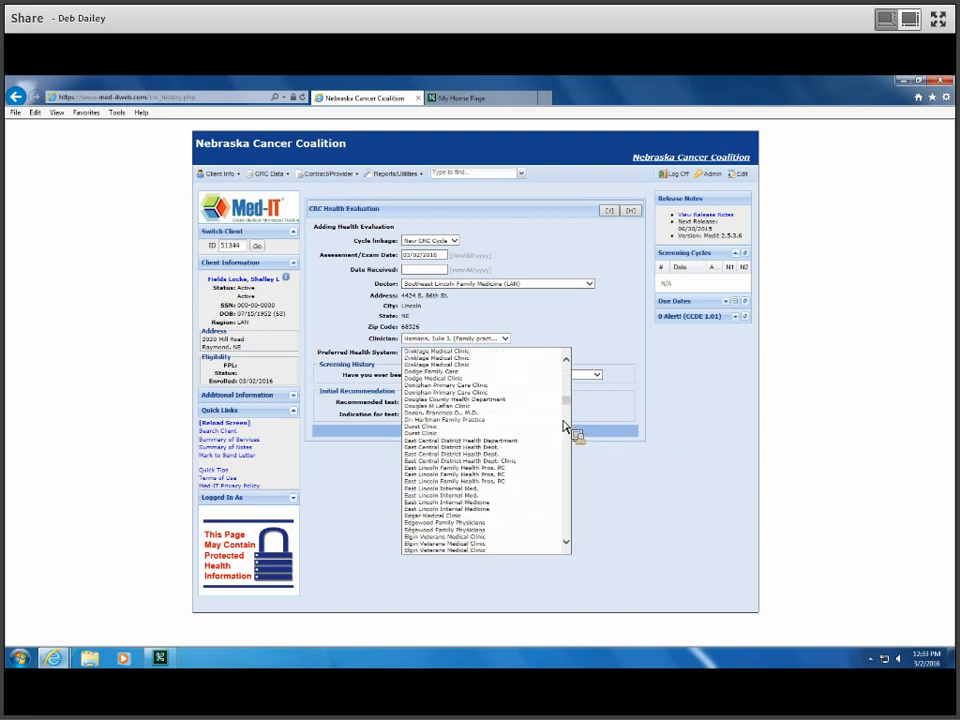
scroll(570, 432, down, 20)
drag(574, 435, 579, 473)
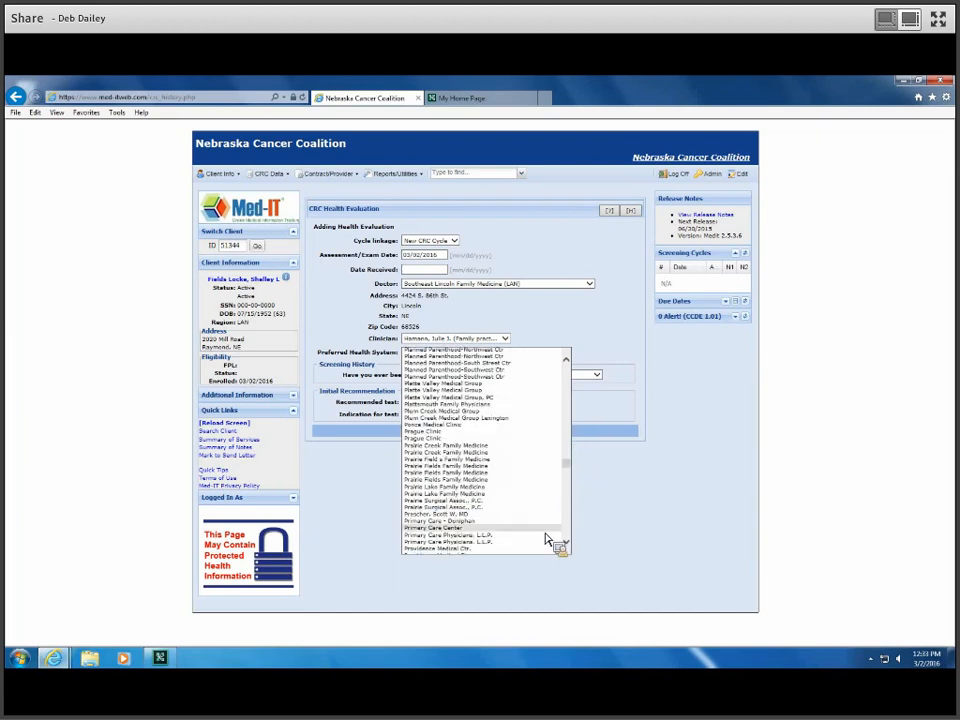
scroll(547, 540, down, 3)
scroll(547, 540, down, 3)
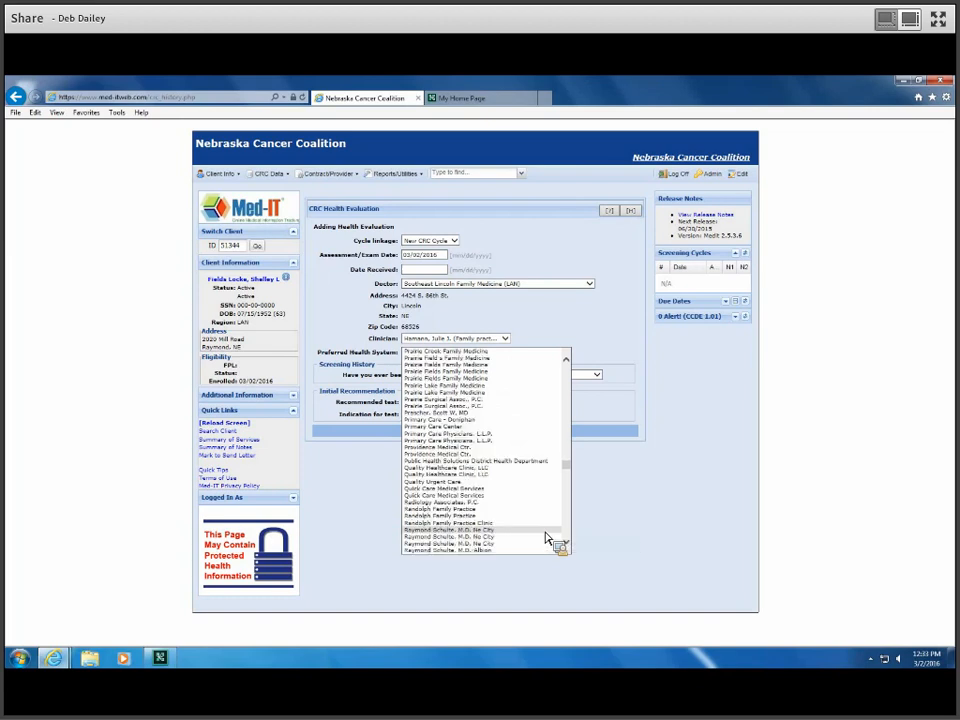
scroll(547, 540, up, 3)
scroll(547, 540, up, 10)
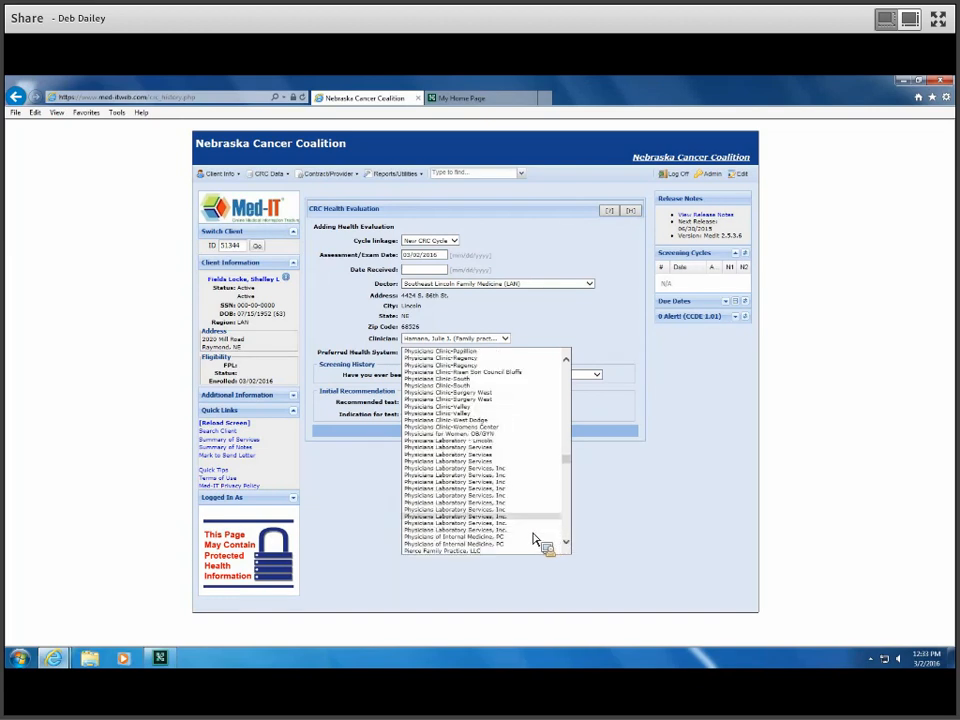
click(487, 452)
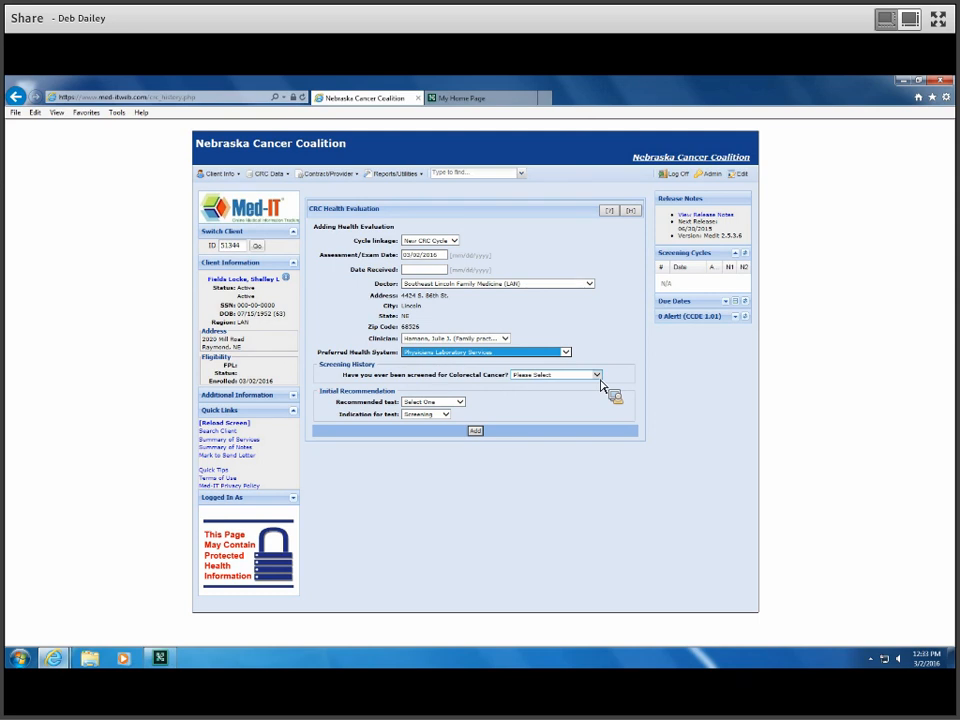
Step: Answer No to prior colorectal screening, recommend Take-home FOBT, and begin entering the FOBT number
click(598, 376)
click(598, 388)
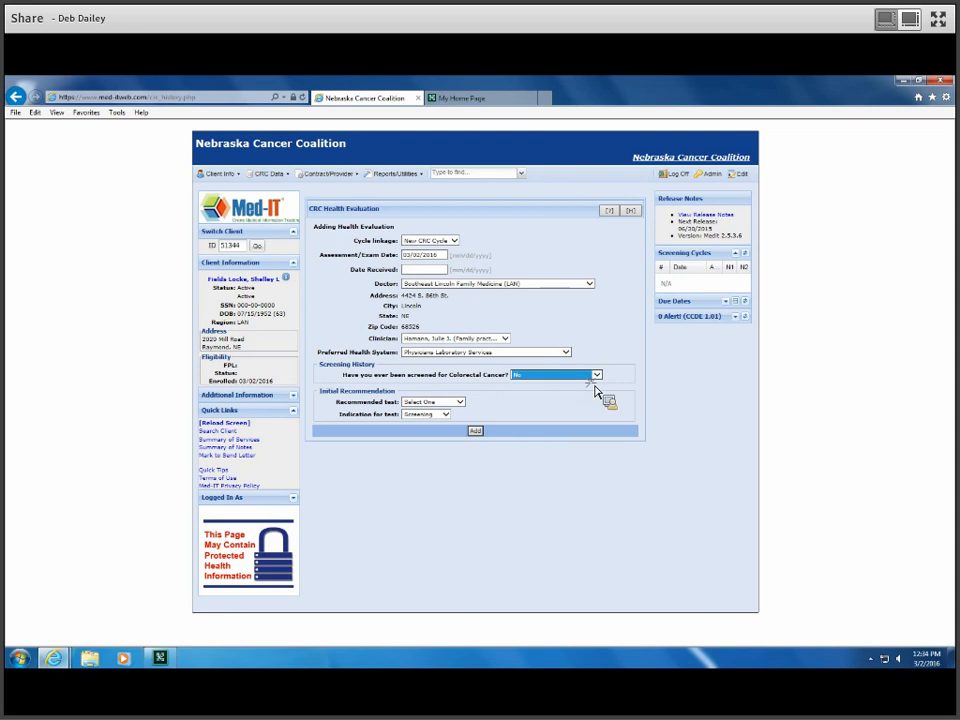
click(461, 403)
click(462, 409)
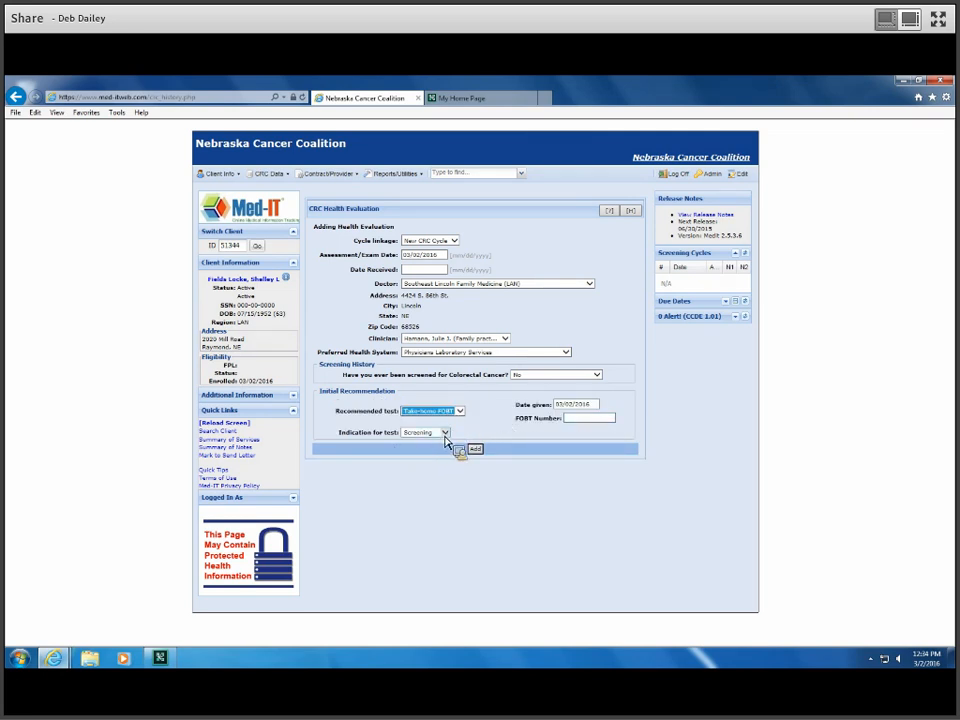
click(596, 419)
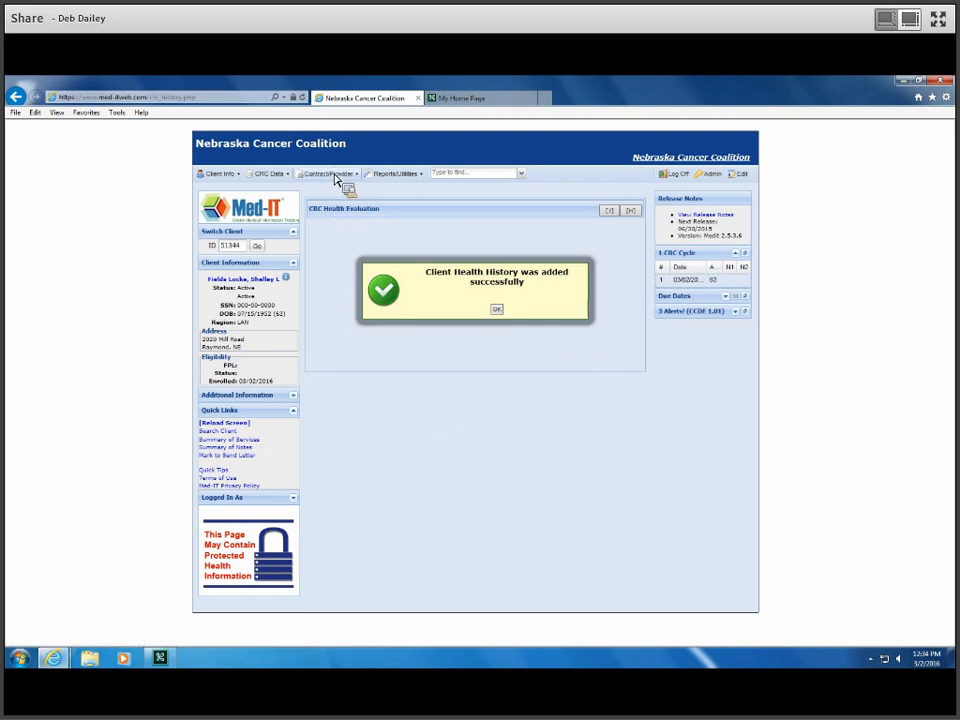
Step: Go to Initial Test Result/Follow-up and add a new lab result record for the FOBT
click(271, 176)
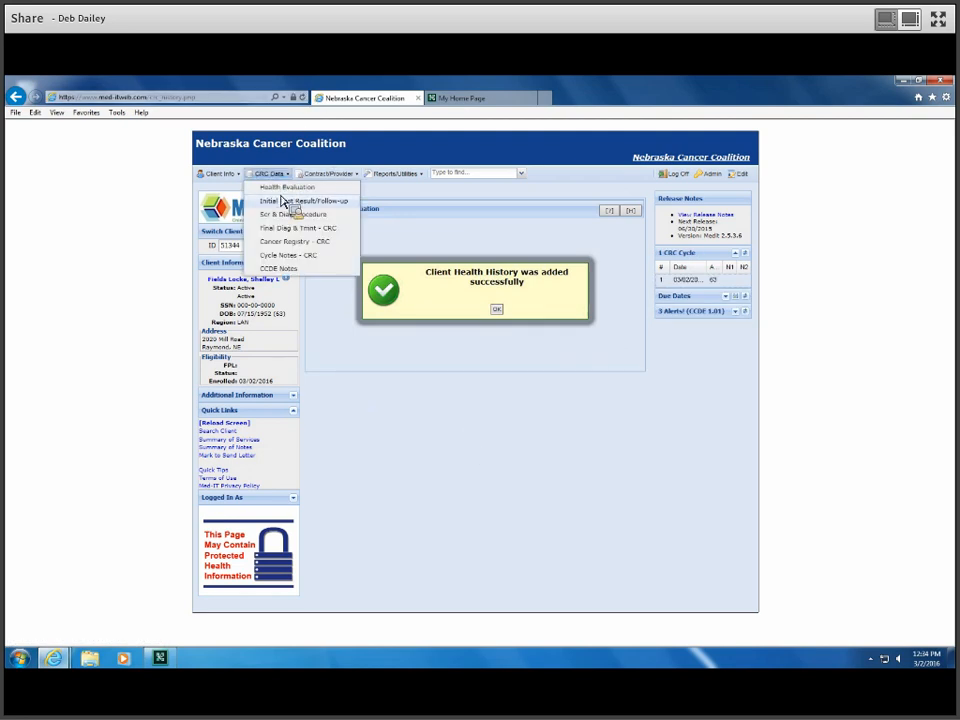
click(287, 203)
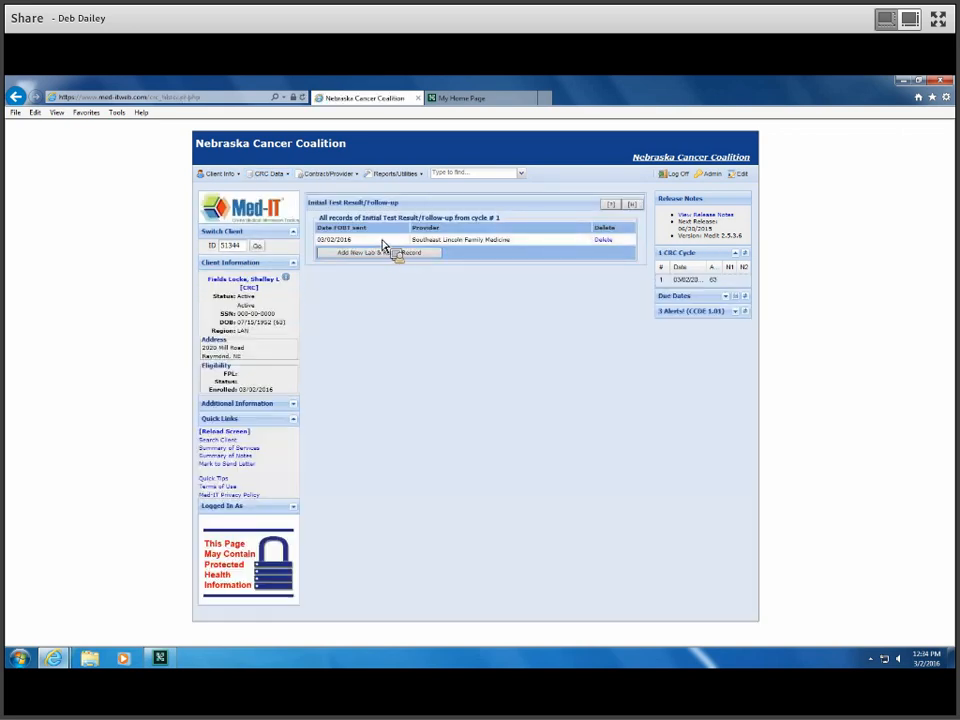
click(386, 252)
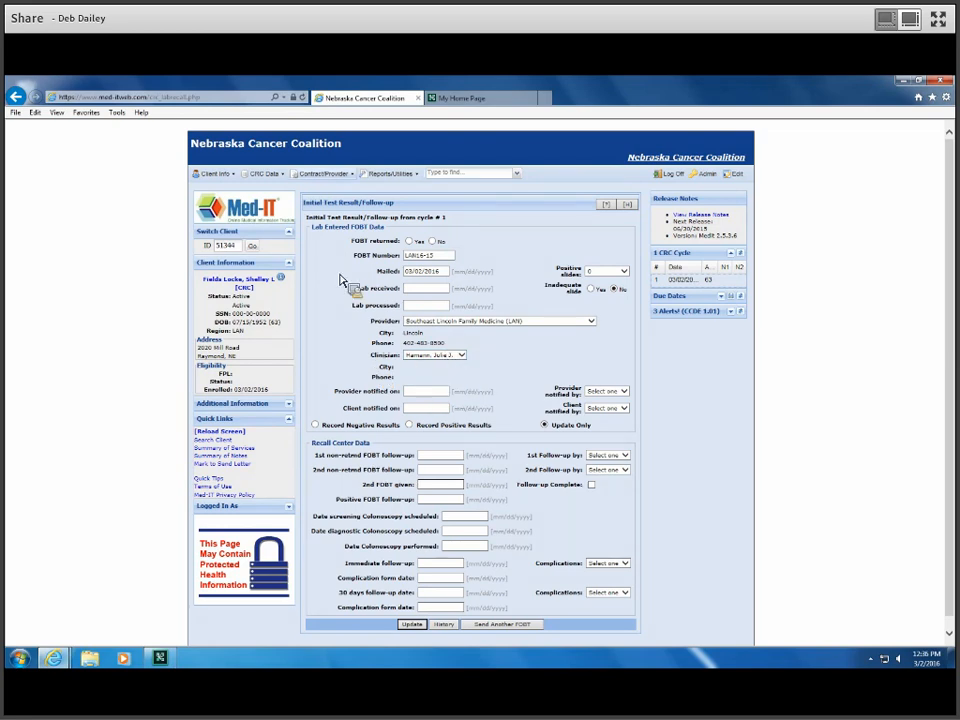
click(265, 174)
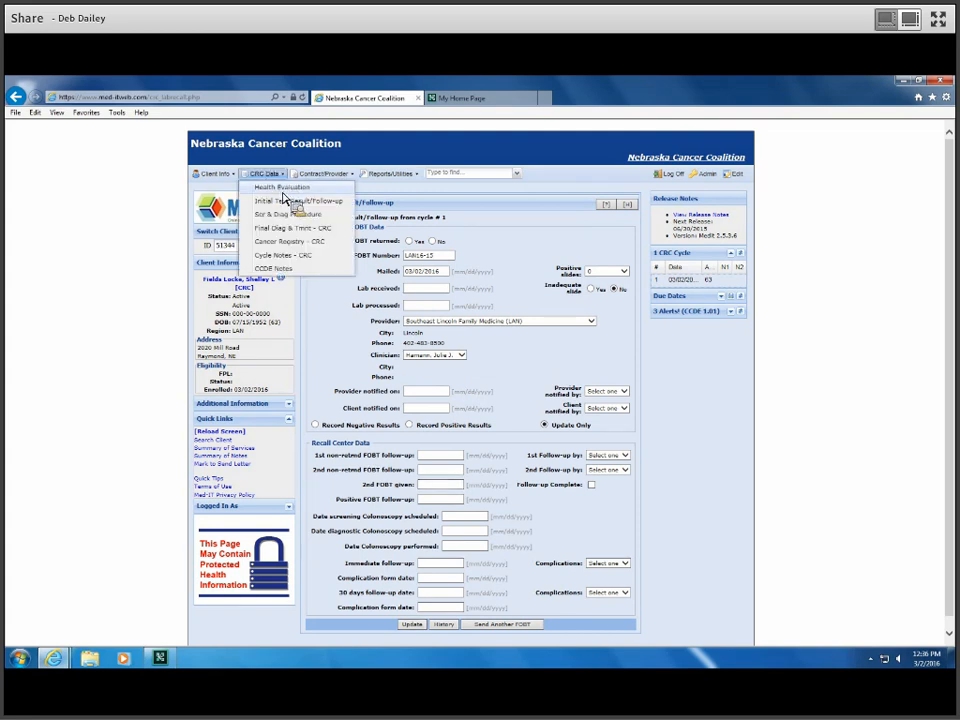
Step: Return to the Health Evaluation page and review the CRC Screening Cycles table showing cycle 1 from 03/02/2016
click(283, 190)
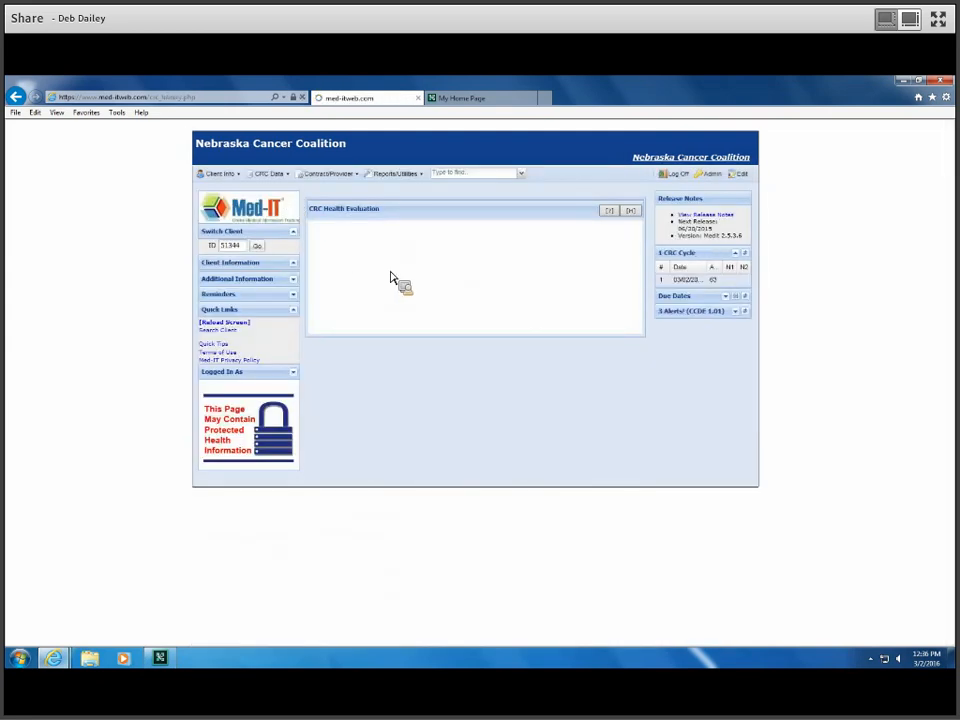
click(348, 261)
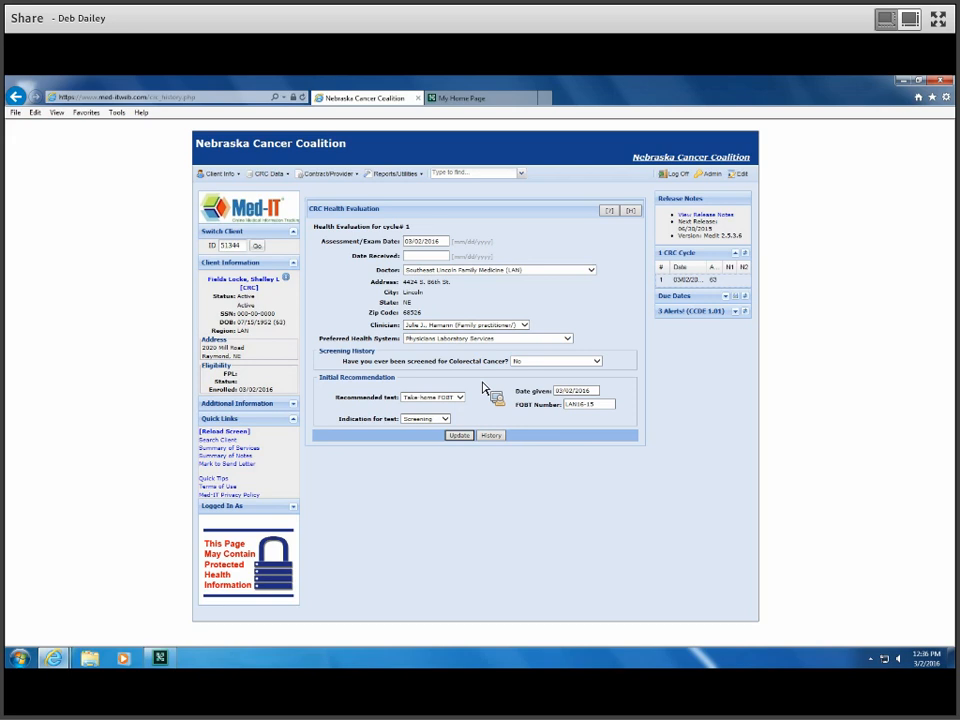
click(270, 176)
click(290, 198)
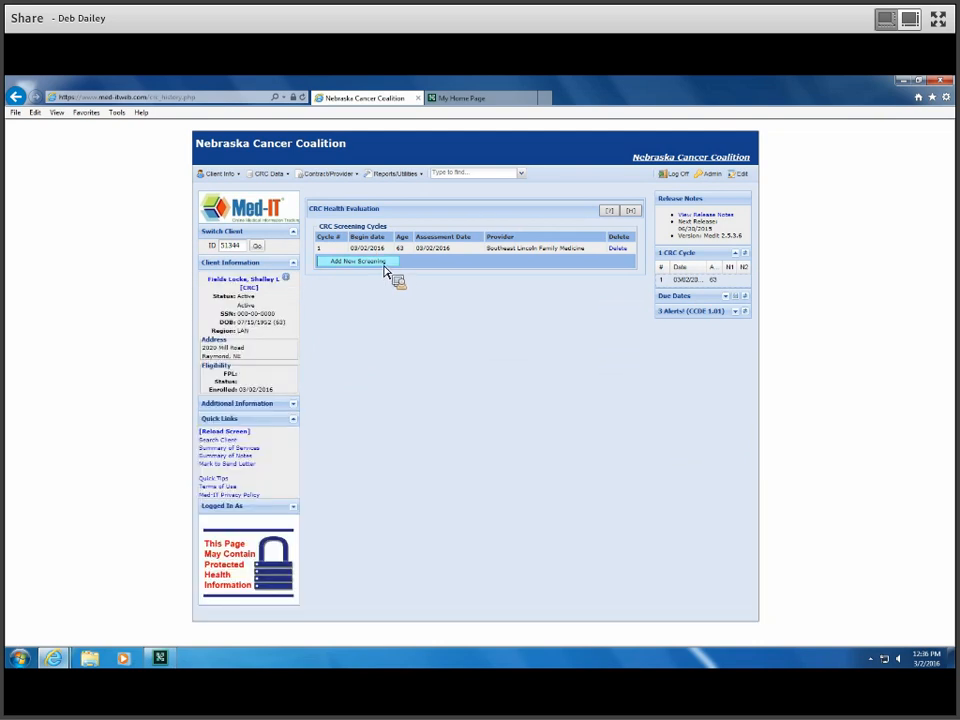
Step: Add a new screening and choose Proceed Anyway on the 'screening not due' warning
click(386, 268)
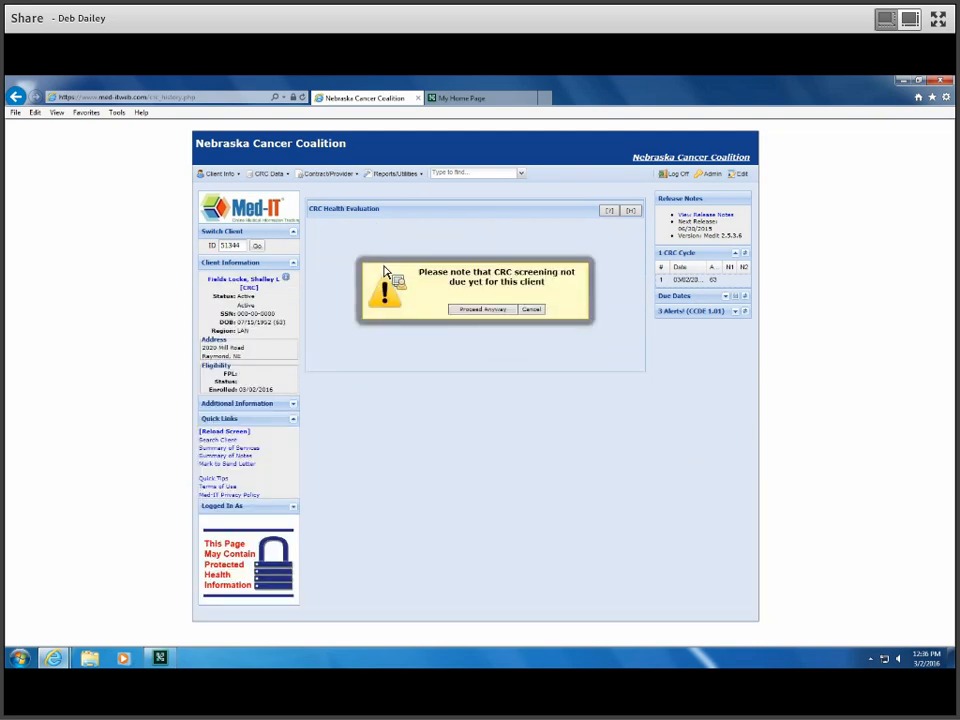
click(505, 315)
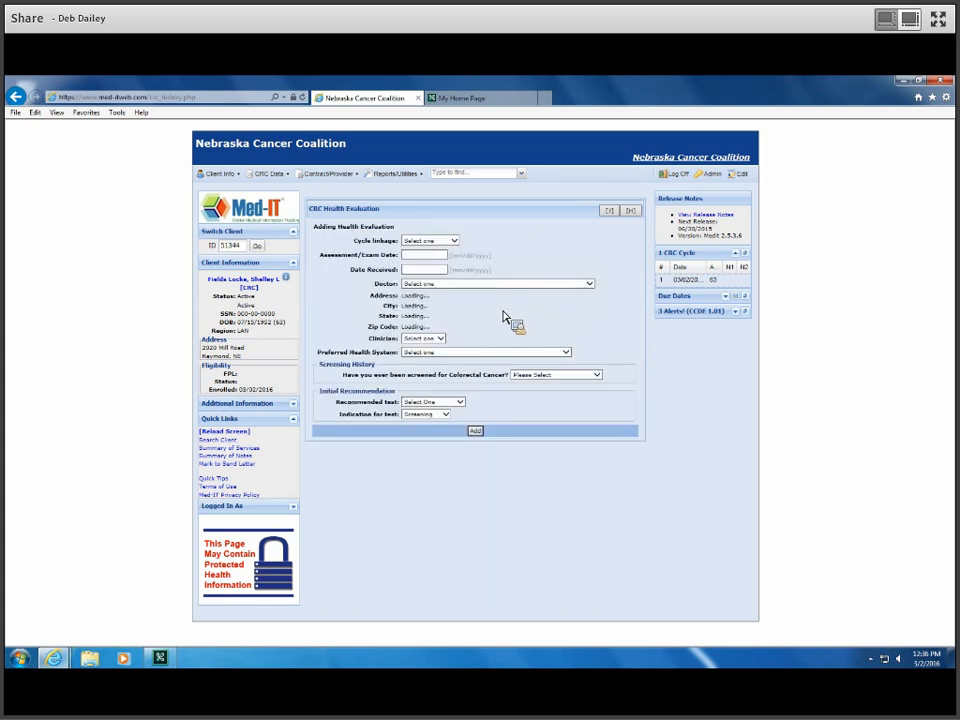